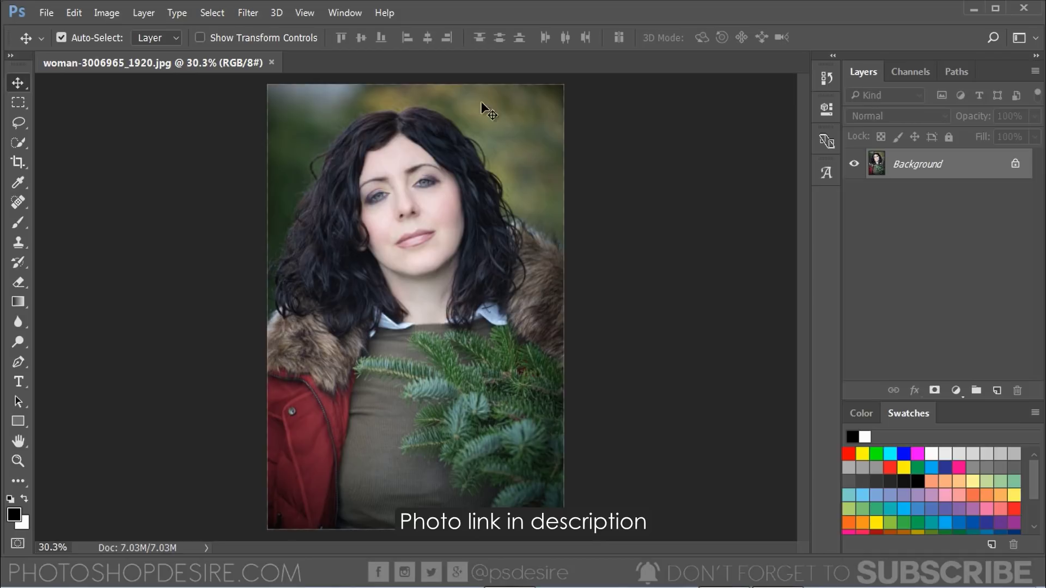
Zoom in on the woman-3006965_1920.jpg portrait.
{"action": "scroll", "coordinate": [482, 102], "scroll_direction": "up", "scroll_amount": 1}
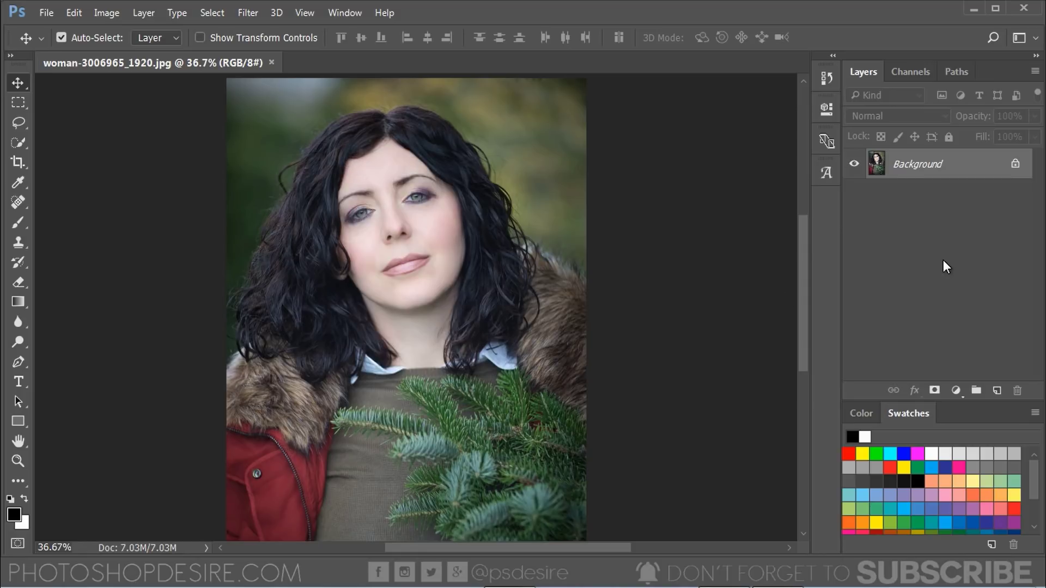
Duplicate the Background layer as Background copy.
{"action": "right_click", "coordinate": [927, 172]}
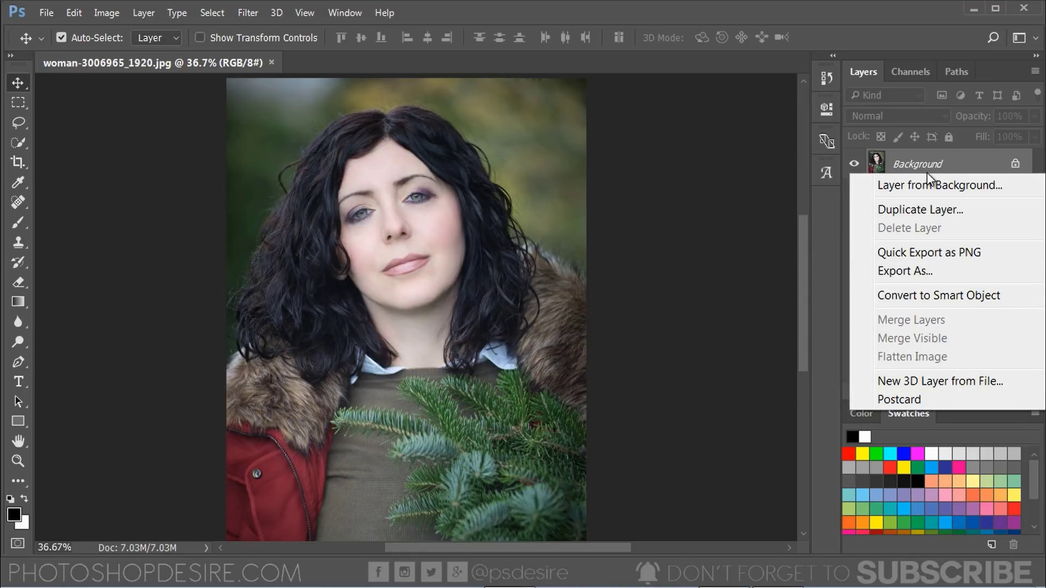
{"action": "left_click", "coordinate": [983, 210]}
{"action": "left_click", "coordinate": [654, 167]}
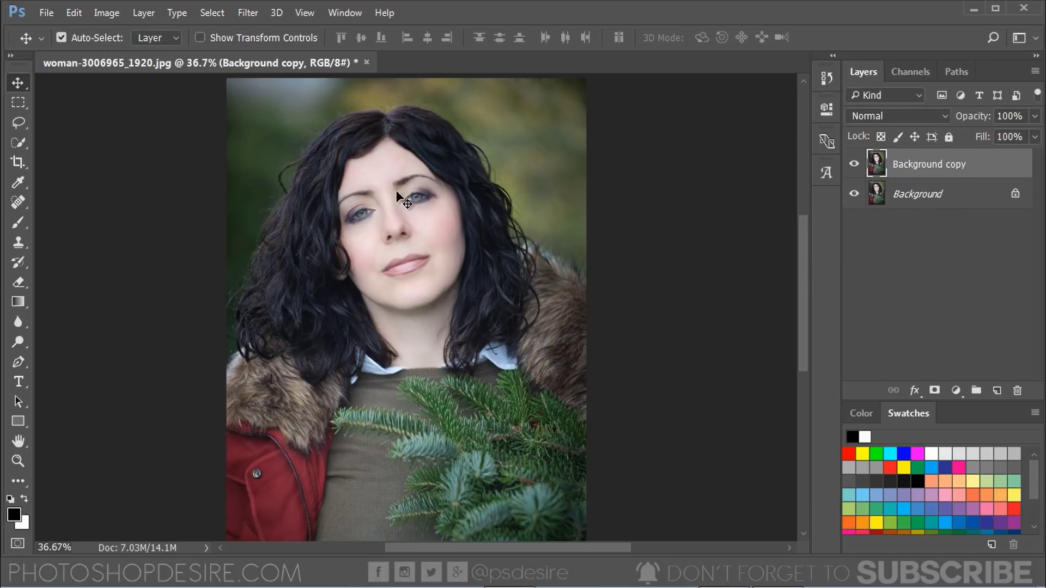
Desaturate the Background copy to grayscale with Image > Adjustments > Desaturate.
{"action": "left_click", "coordinate": [109, 13]}
{"action": "mouse_move", "coordinate": [136, 65]}
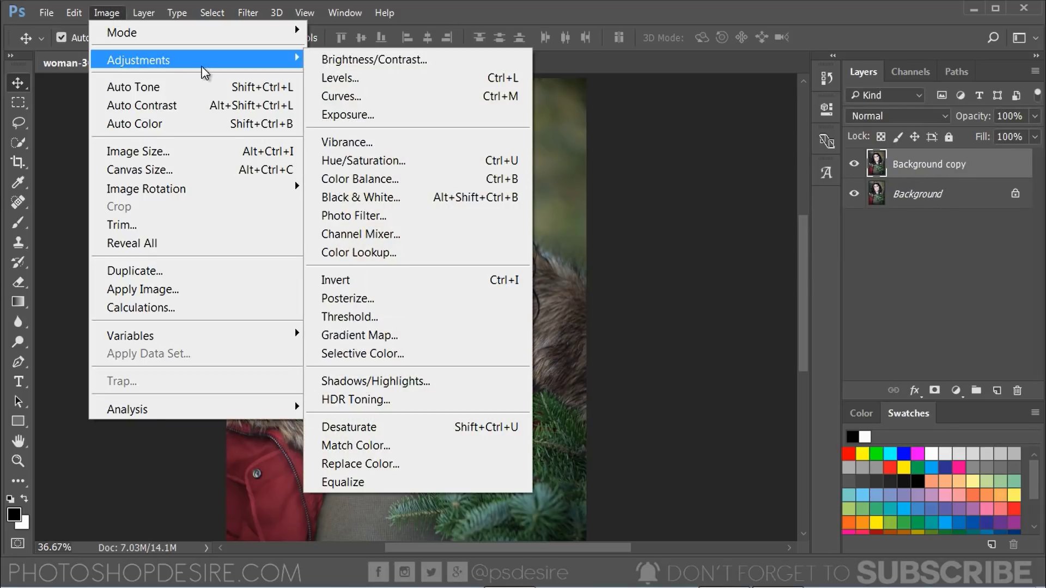
{"action": "left_click", "coordinate": [433, 428]}
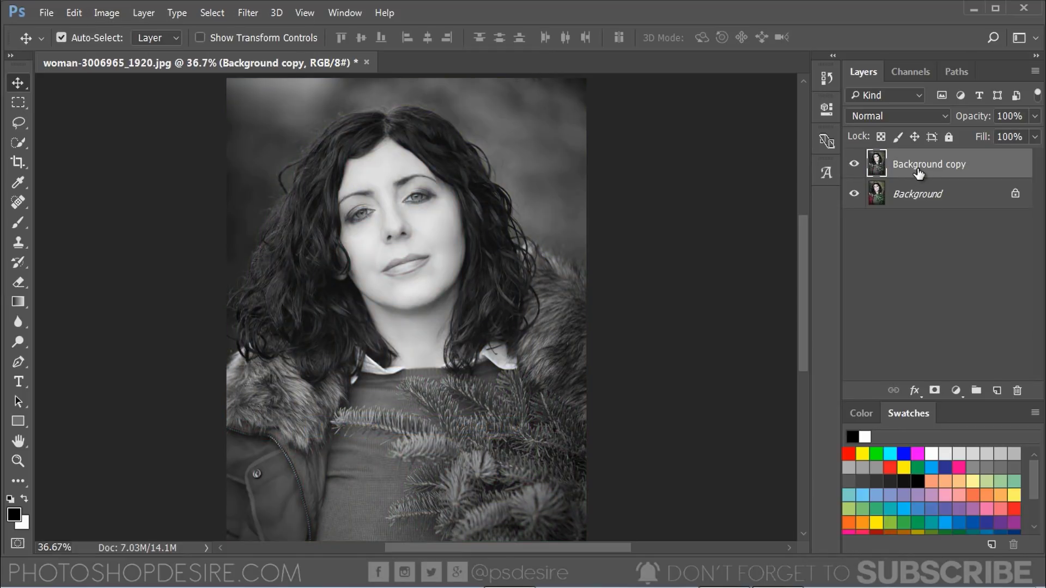
Apply Emboss to the grayscale copy: Angle 90°, Height 2 pixels, Amount 317%.
{"action": "left_click", "coordinate": [250, 17]}
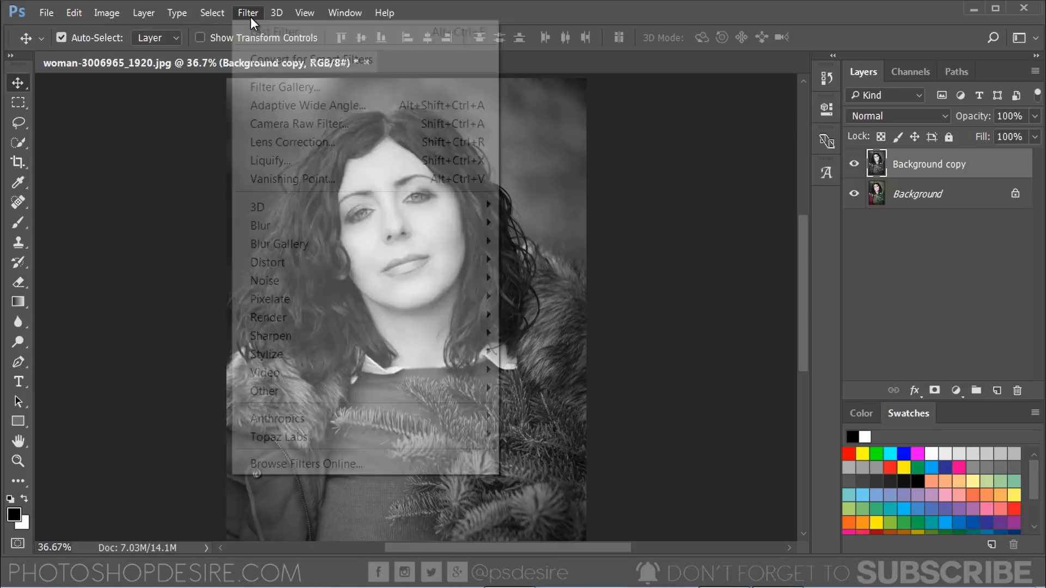
{"action": "mouse_move", "coordinate": [476, 353]}
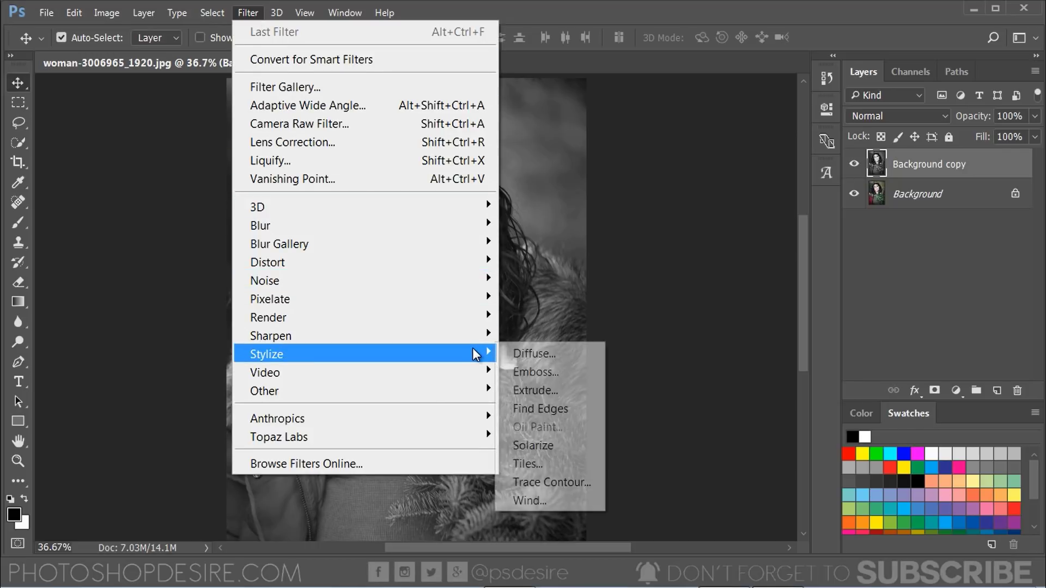
{"action": "left_click", "coordinate": [580, 369]}
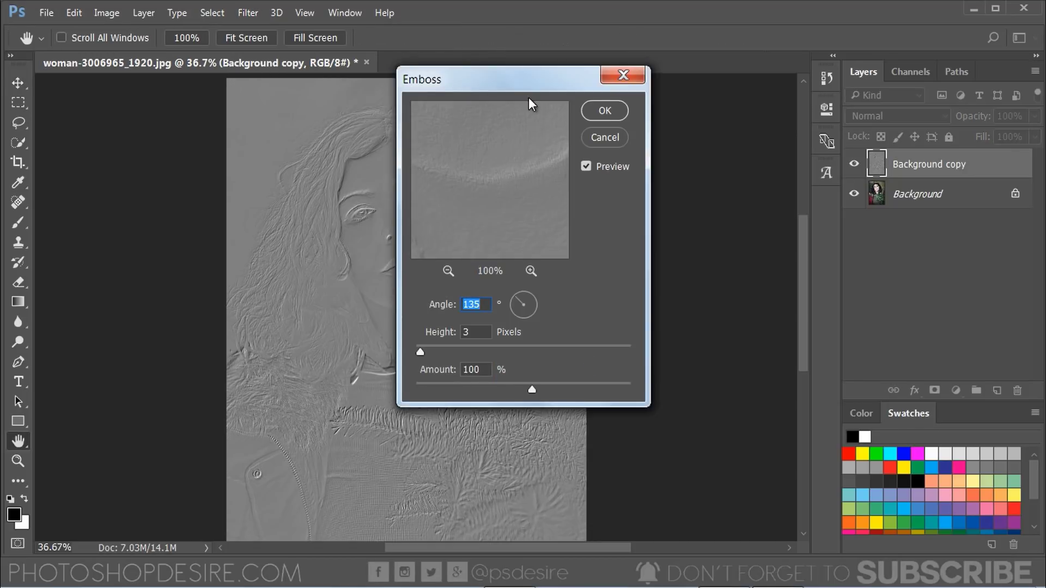
{"action": "left_click_drag", "start_coordinate": [521, 85], "coordinate": [702, 79]}
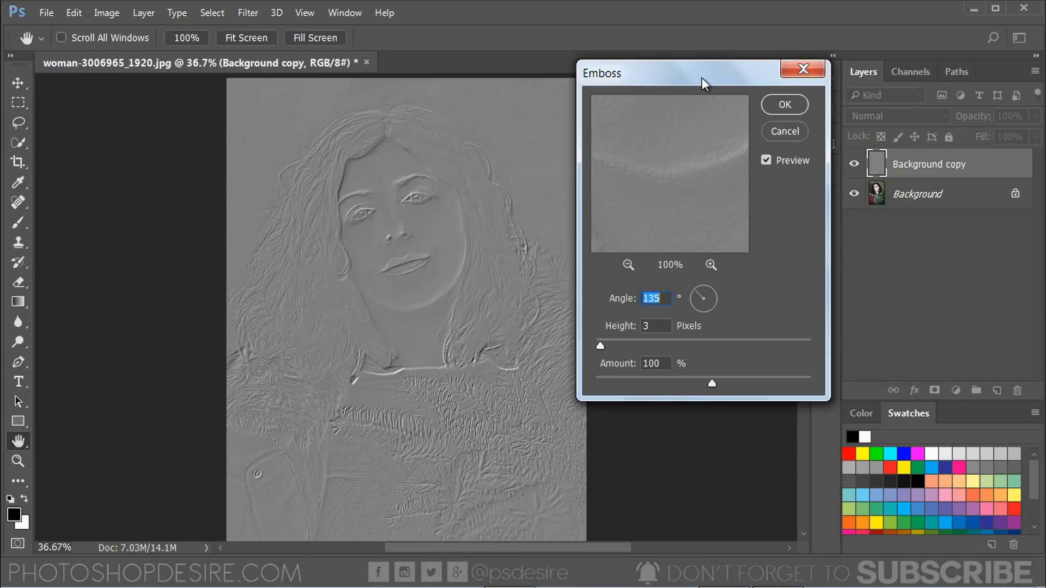
{"action": "left_click", "coordinate": [662, 299]}
{"action": "double_click", "coordinate": [662, 298]}
{"action": "type", "text": "90"}
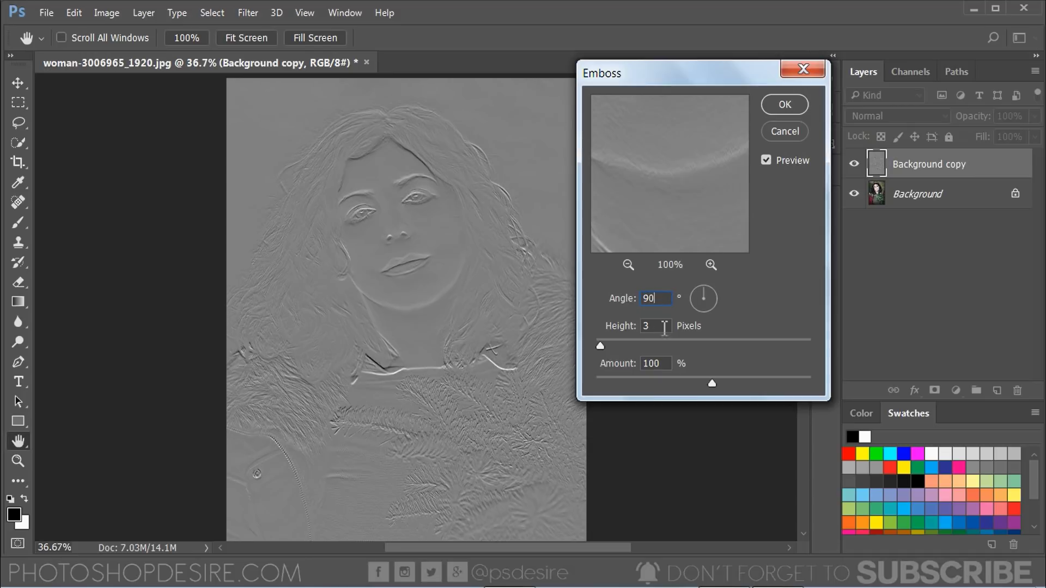
{"action": "key", "text": "Tab"}
{"action": "type", "text": "2"}
{"action": "key", "text": "Tab"}
{"action": "left_click_drag", "start_coordinate": [713, 386], "coordinate": [794, 387]}
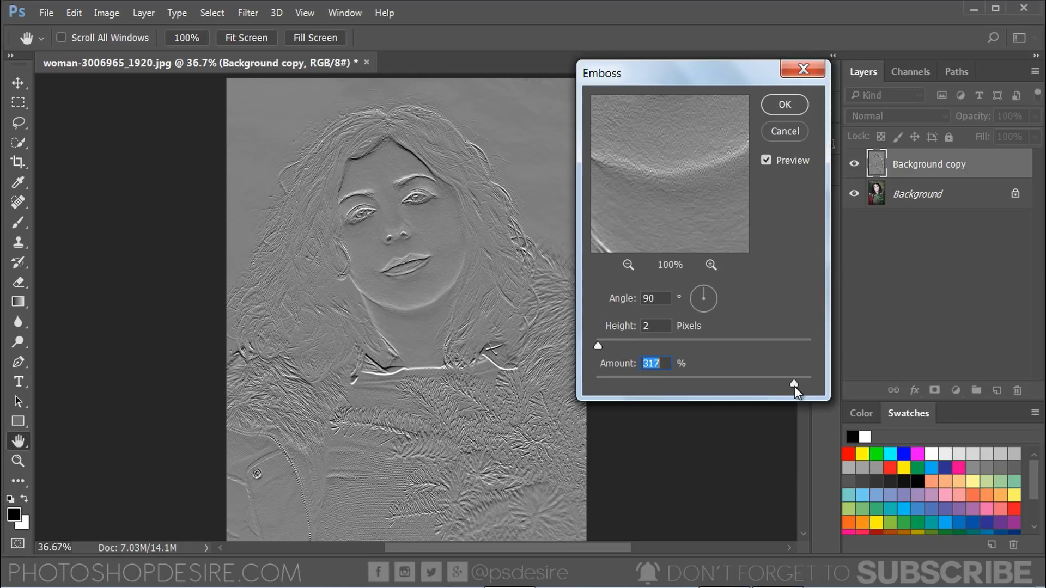
{"action": "left_click", "coordinate": [783, 107]}
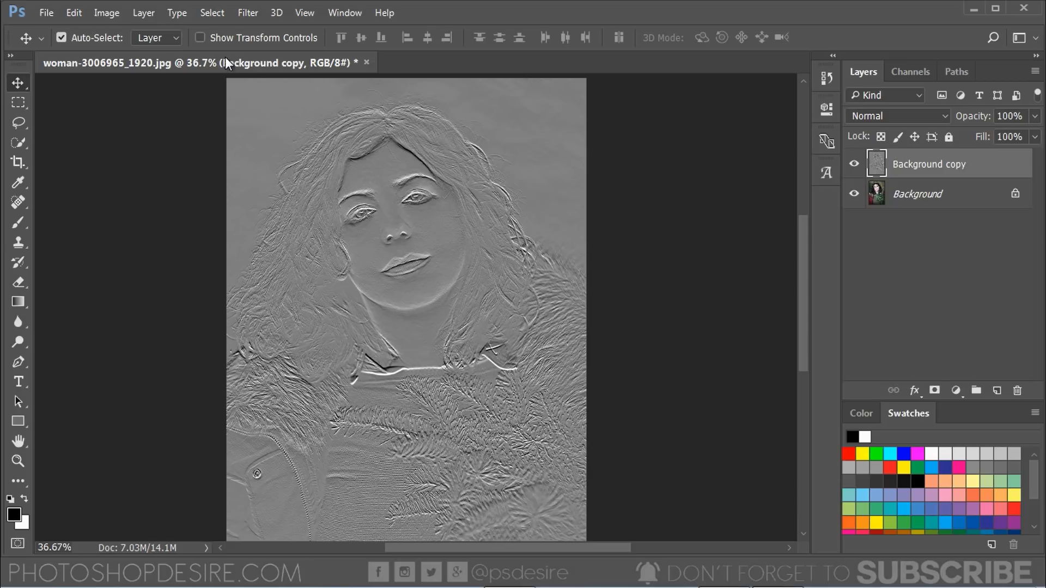
Use Color Range set to Highlights, Fuzziness 20 and Range 190, to select the highlights.
{"action": "left_click", "coordinate": [207, 10]}
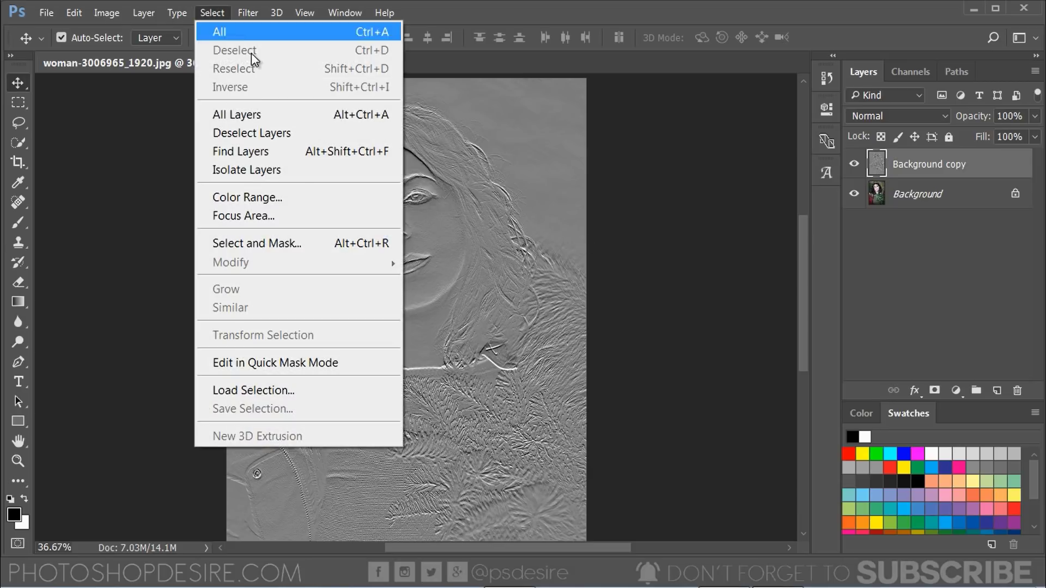
{"action": "left_click", "coordinate": [301, 197]}
{"action": "left_click_drag", "start_coordinate": [556, 55], "coordinate": [714, 60]}
{"action": "left_click", "coordinate": [707, 88]}
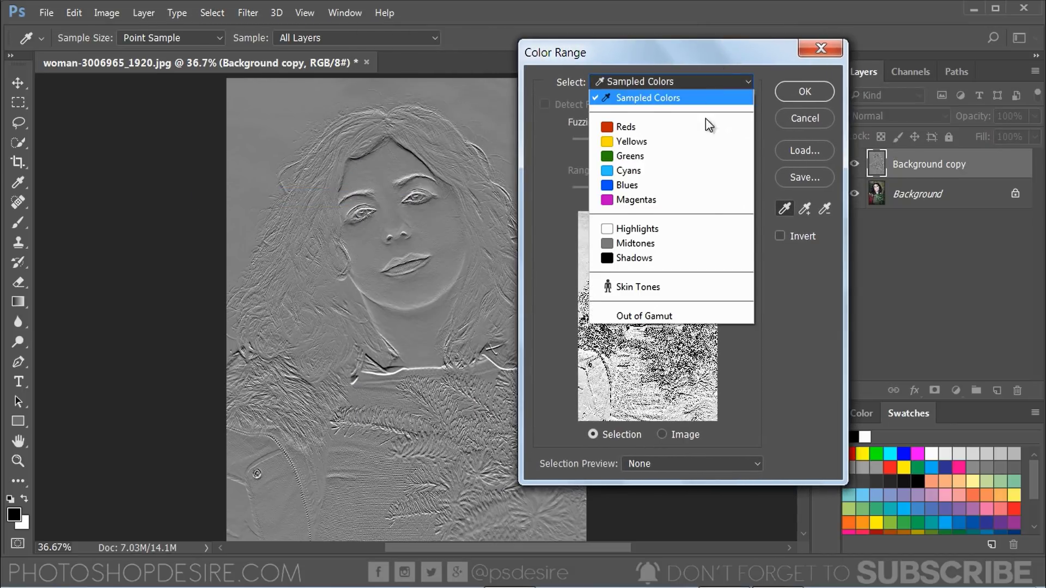
{"action": "left_click", "coordinate": [717, 226]}
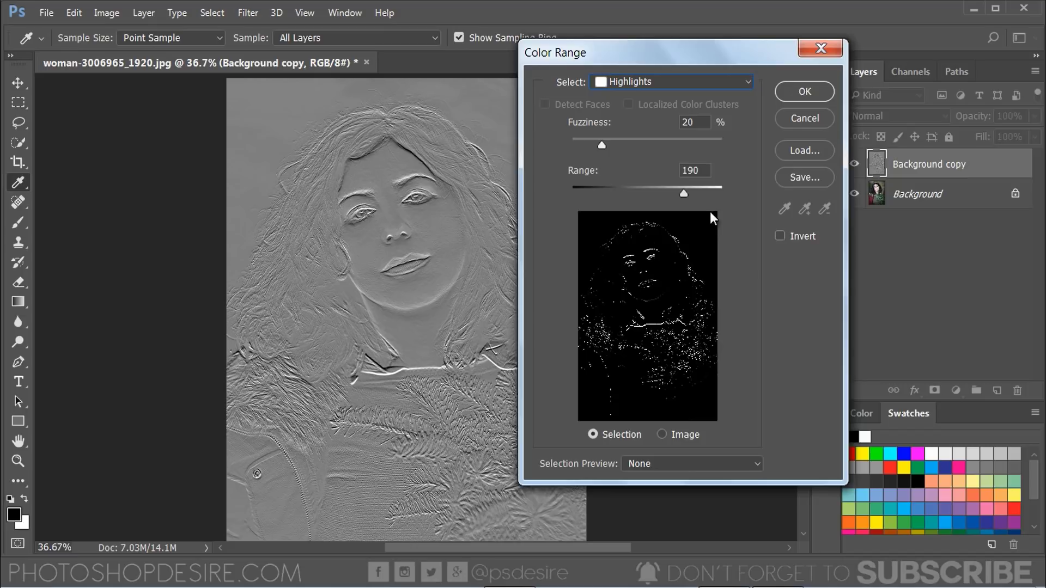
{"action": "left_click", "coordinate": [703, 125]}
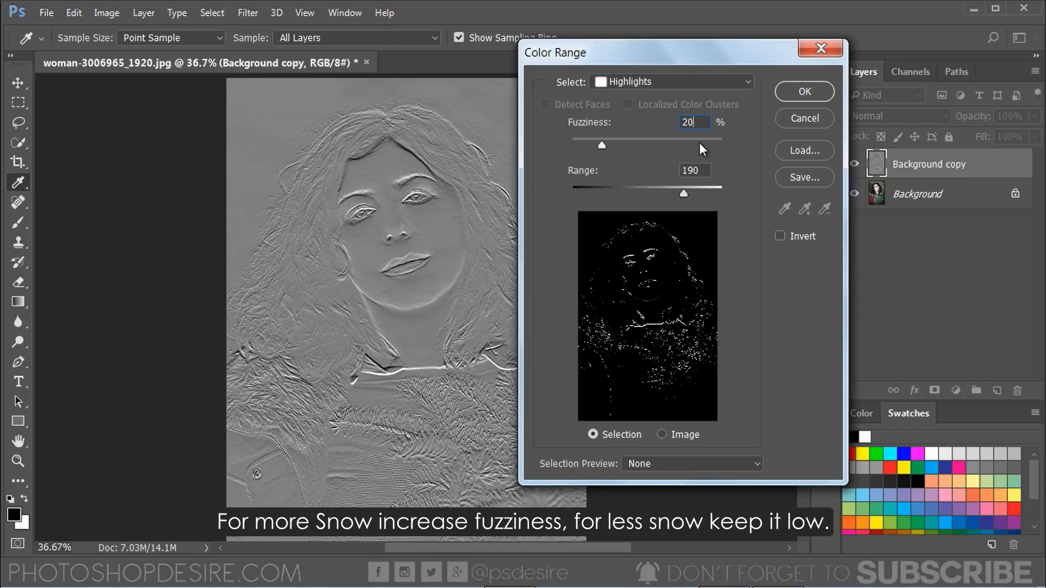
{"action": "left_click", "coordinate": [709, 173]}
{"action": "left_click", "coordinate": [789, 89]}
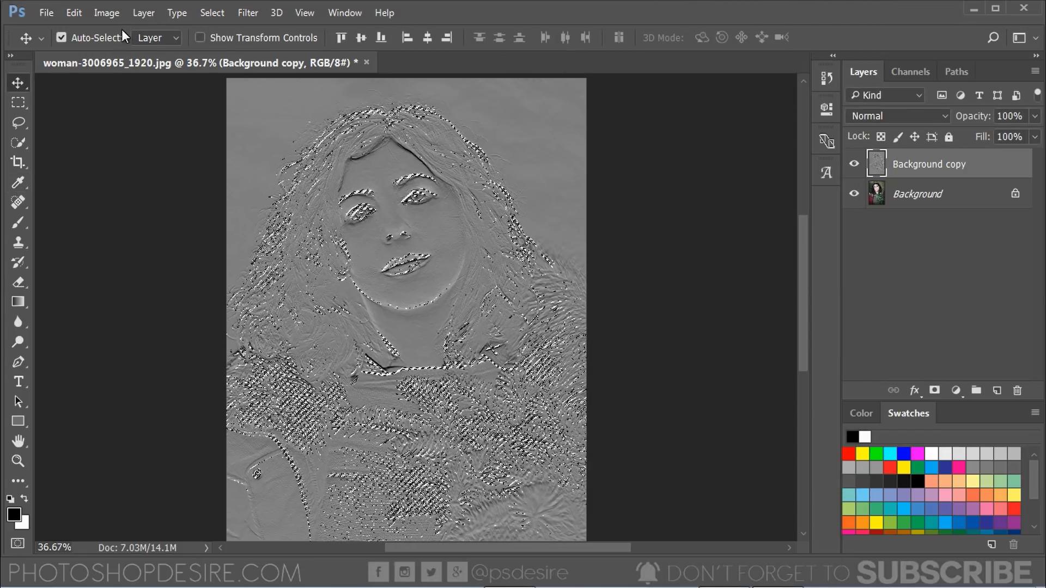
Copy the selected highlights onto a new layer with Layer Via Copy.
{"action": "left_click", "coordinate": [136, 14]}
{"action": "mouse_move", "coordinate": [192, 38]}
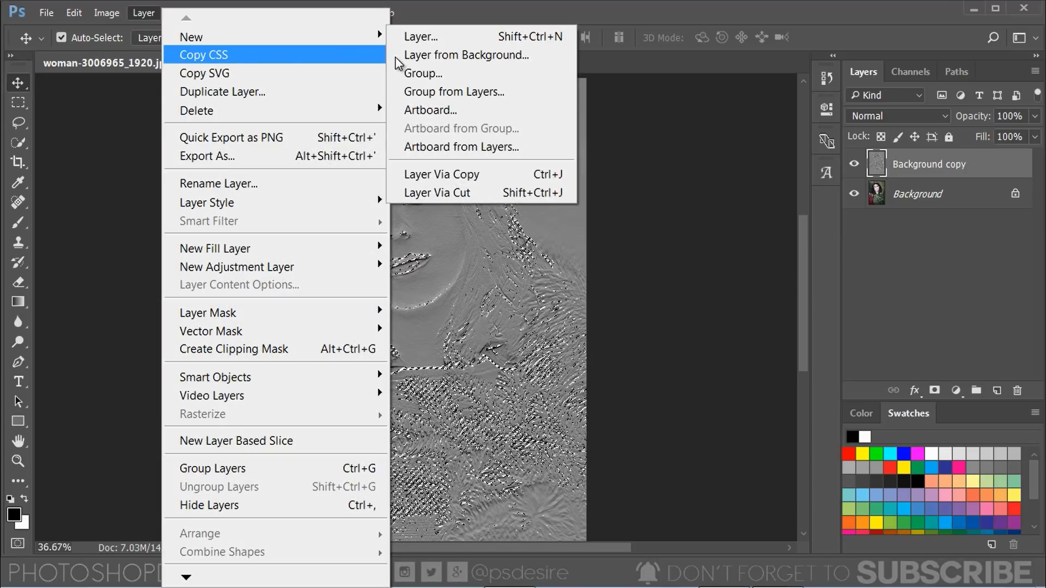
{"action": "left_click", "coordinate": [503, 175]}
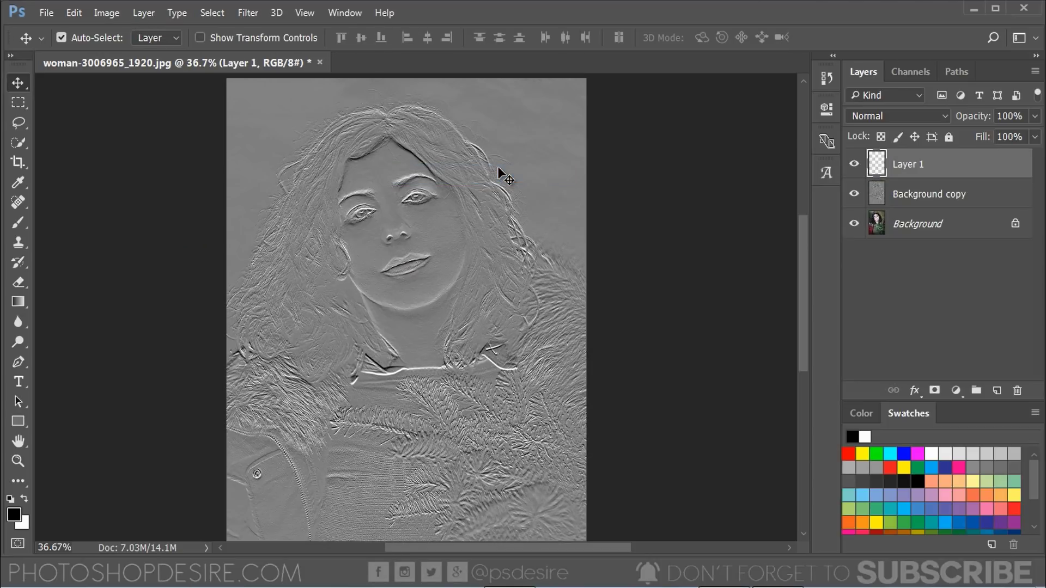
Delete the Background copy layer and rename Layer 1 to SNOW.
{"action": "left_click", "coordinate": [936, 209]}
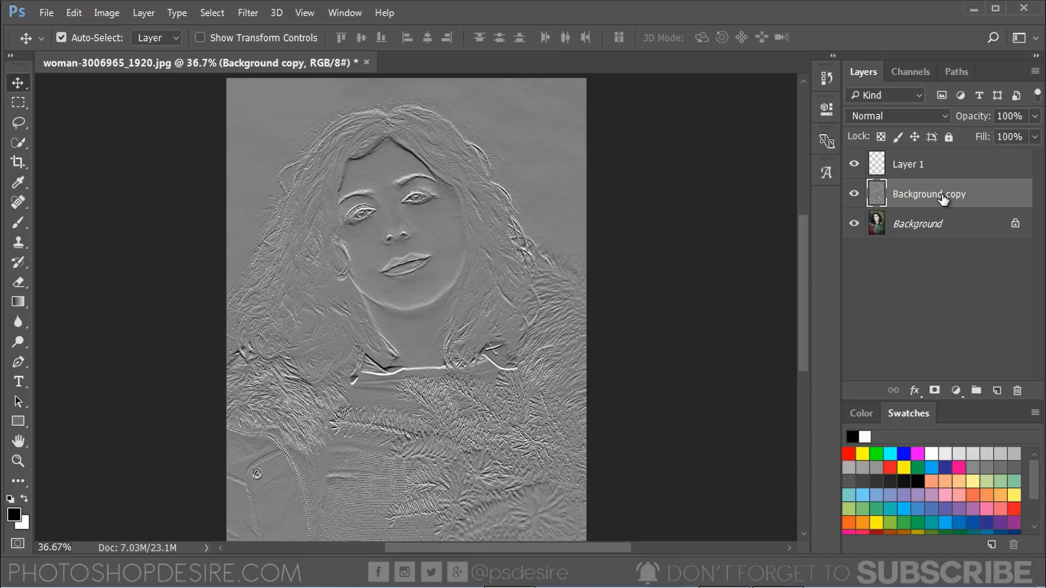
{"action": "left_click_drag", "start_coordinate": [943, 199], "coordinate": [1017, 390]}
{"action": "left_click", "coordinate": [913, 174]}
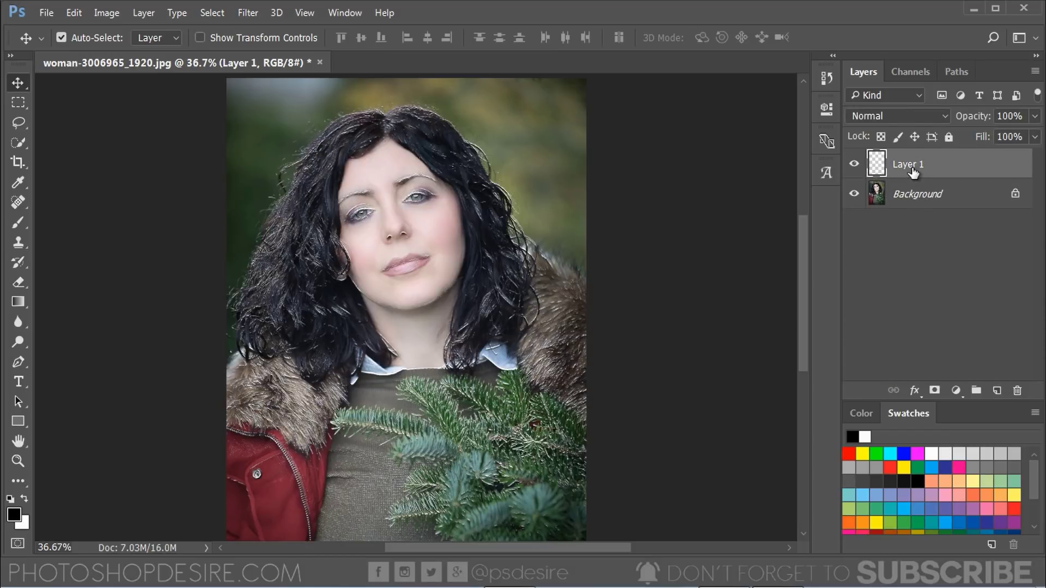
{"action": "double_click", "coordinate": [911, 165]}
{"action": "type", "text": "SNOW"}
{"action": "key", "text": "Return"}
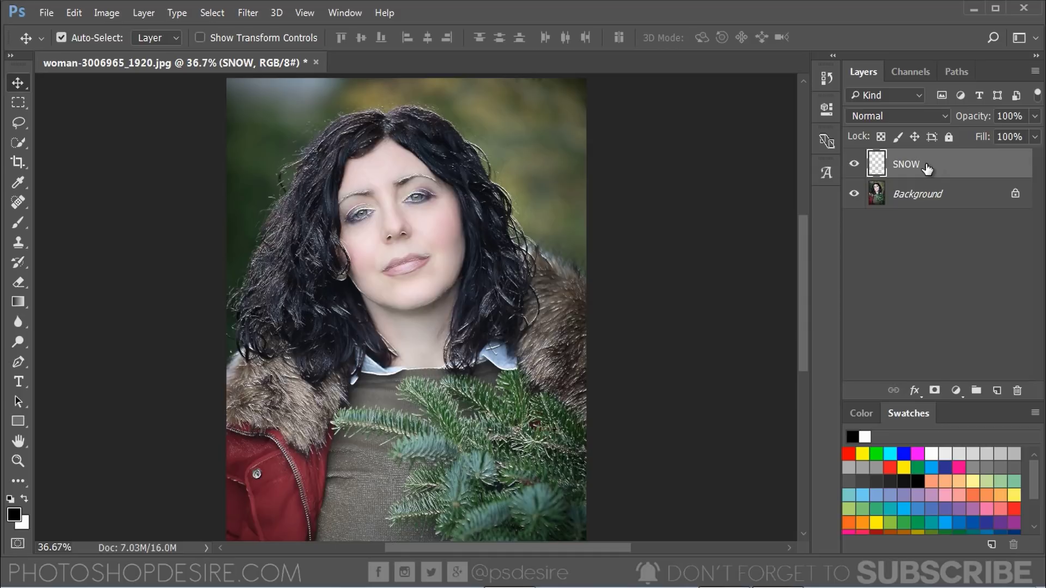
Apply a 1.0-pixel Gaussian Blur to the SNOW layer.
{"action": "left_click", "coordinate": [248, 18]}
{"action": "mouse_move", "coordinate": [466, 219]}
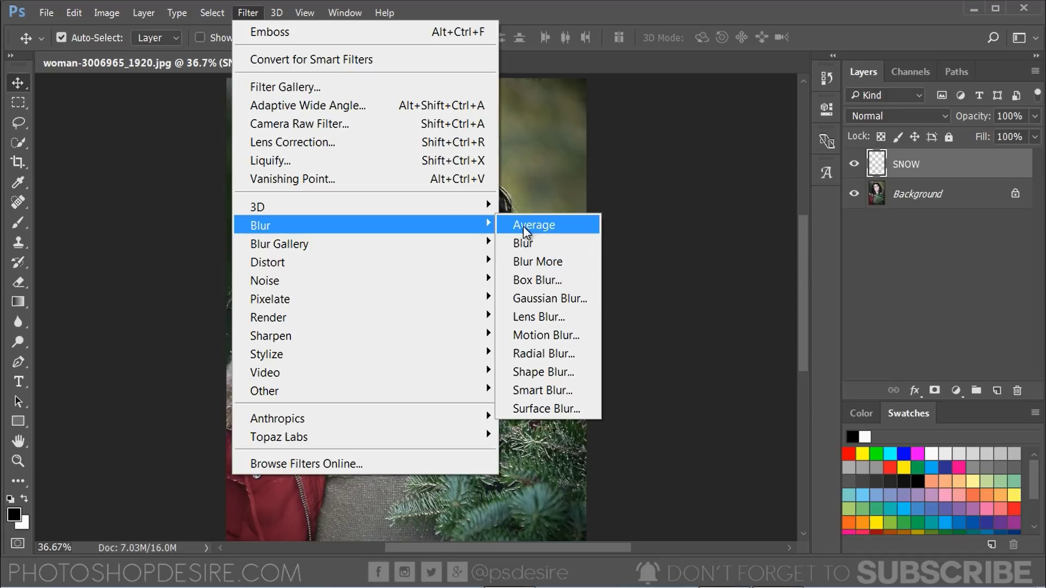
{"action": "left_click", "coordinate": [595, 300]}
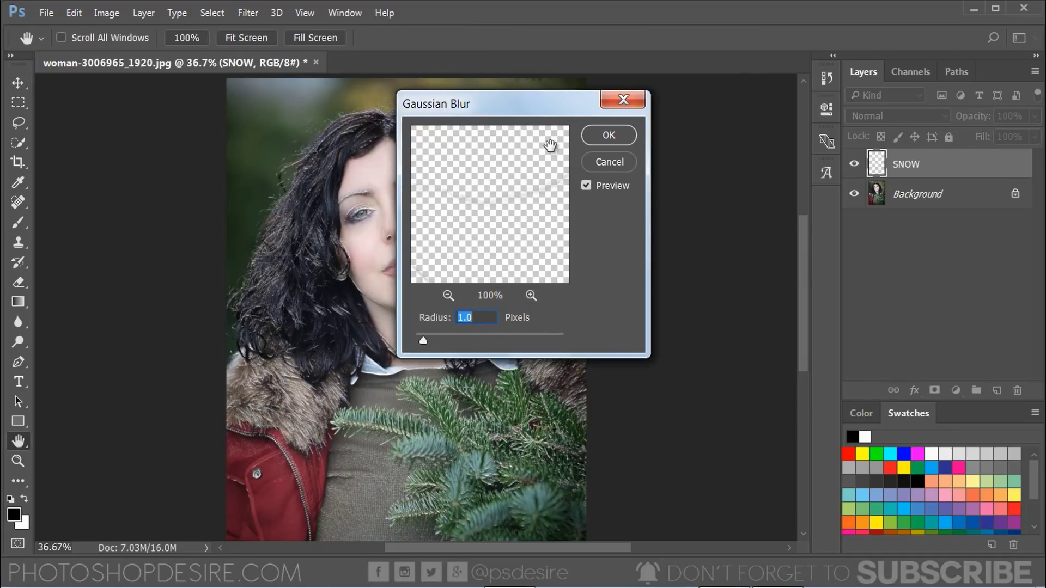
{"action": "left_click_drag", "start_coordinate": [563, 106], "coordinate": [750, 102]}
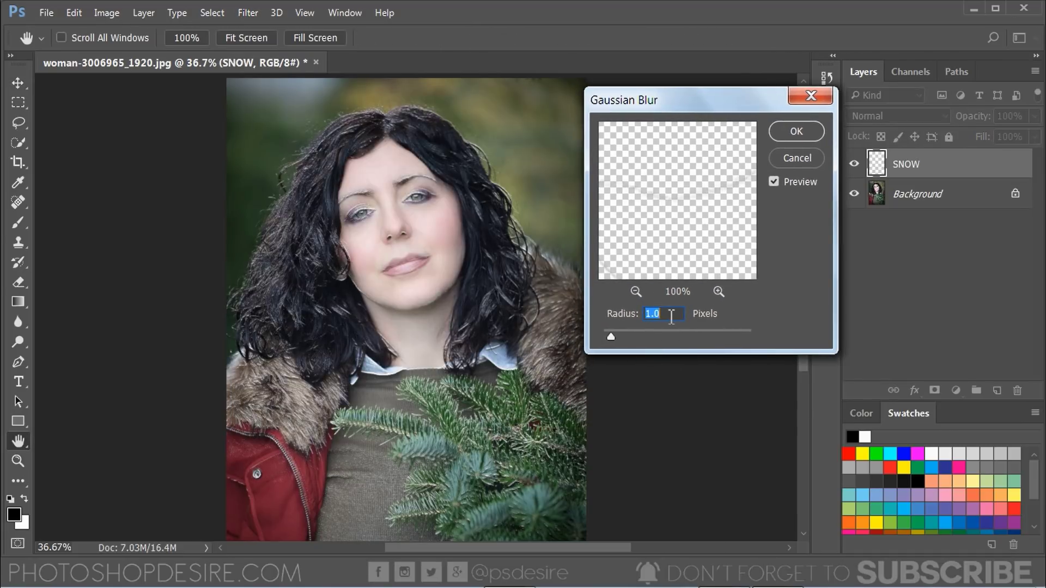
{"action": "left_click", "coordinate": [785, 136]}
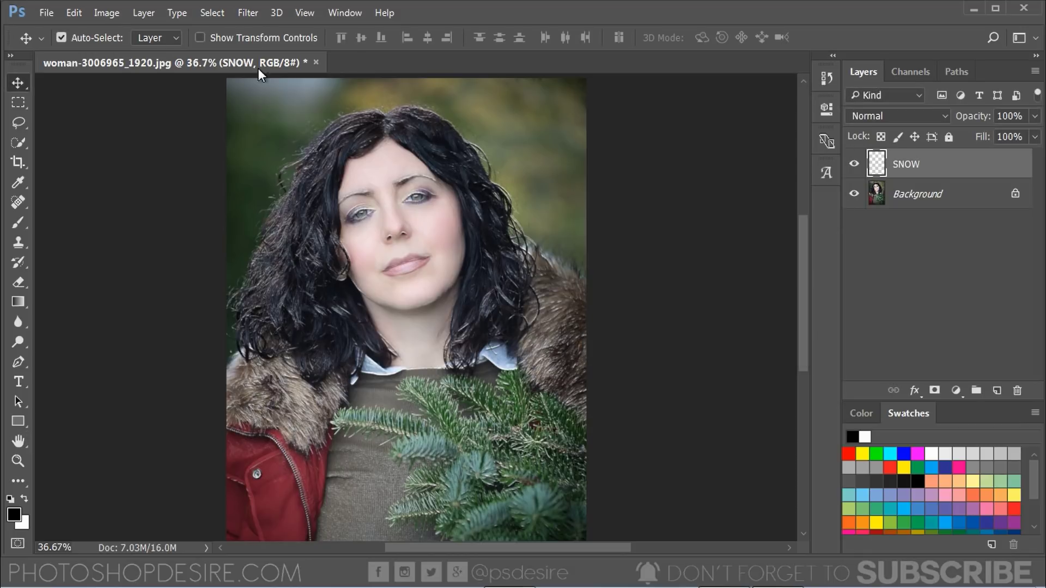
Apply Unsharp Mask to SNOW: Amount 125%, Radius 462.2 pixels, Threshold 3 levels.
{"action": "left_click", "coordinate": [250, 13]}
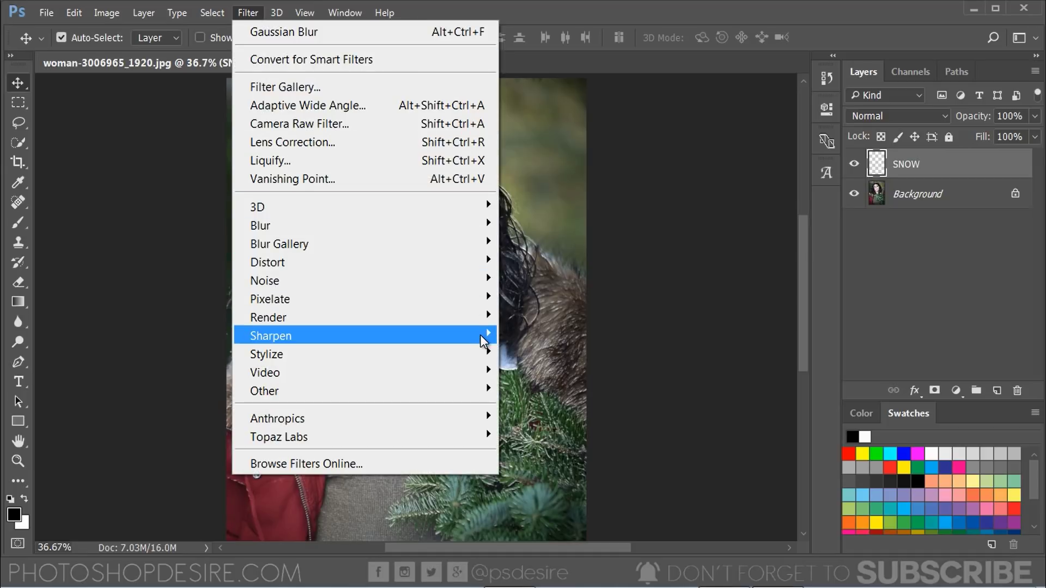
{"action": "mouse_move", "coordinate": [498, 338]}
{"action": "left_click", "coordinate": [551, 427]}
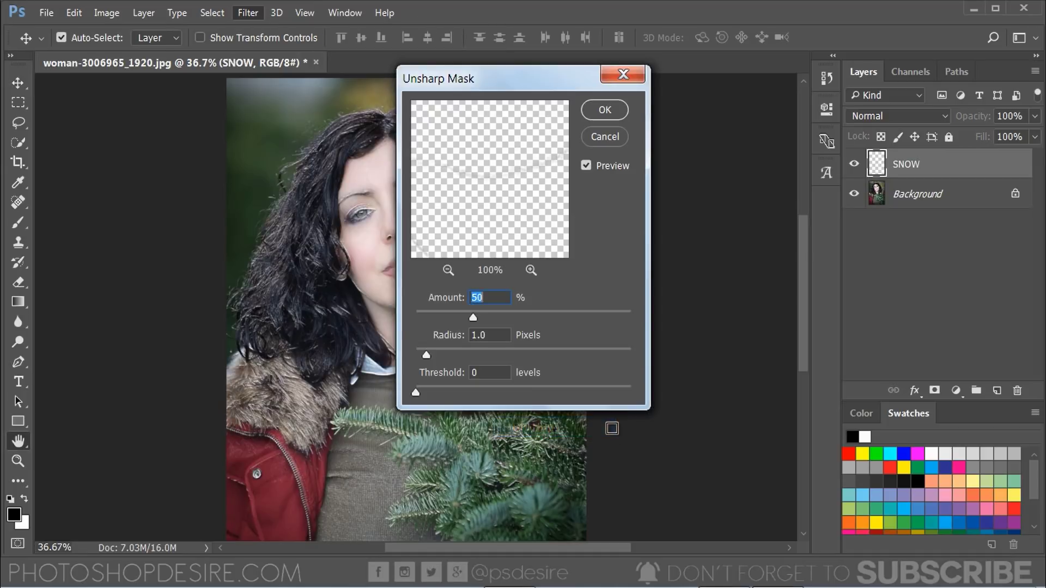
{"action": "left_click_drag", "start_coordinate": [548, 83], "coordinate": [704, 85]}
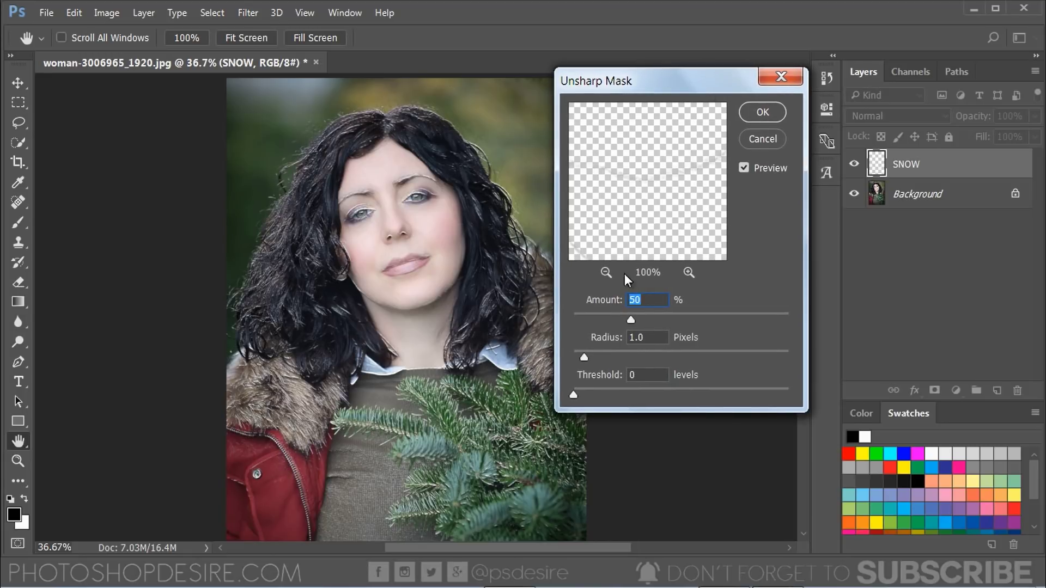
{"action": "left_click_drag", "start_coordinate": [674, 320], "coordinate": [704, 322]}
{"action": "left_click_drag", "start_coordinate": [586, 358], "coordinate": [763, 358]}
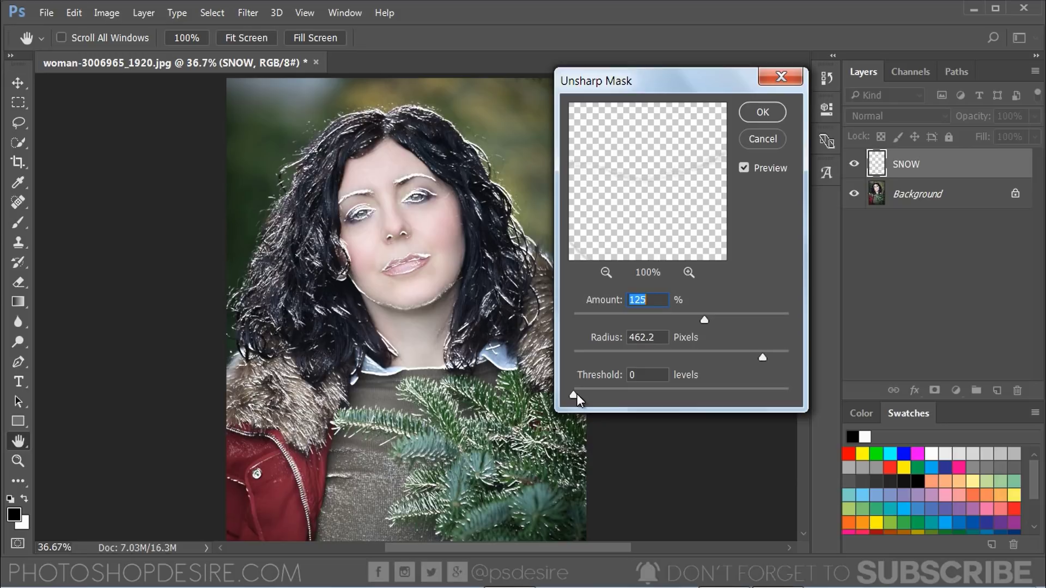
{"action": "key", "text": "Tab"}
{"action": "left_click_drag", "start_coordinate": [573, 395], "coordinate": [577, 399]}
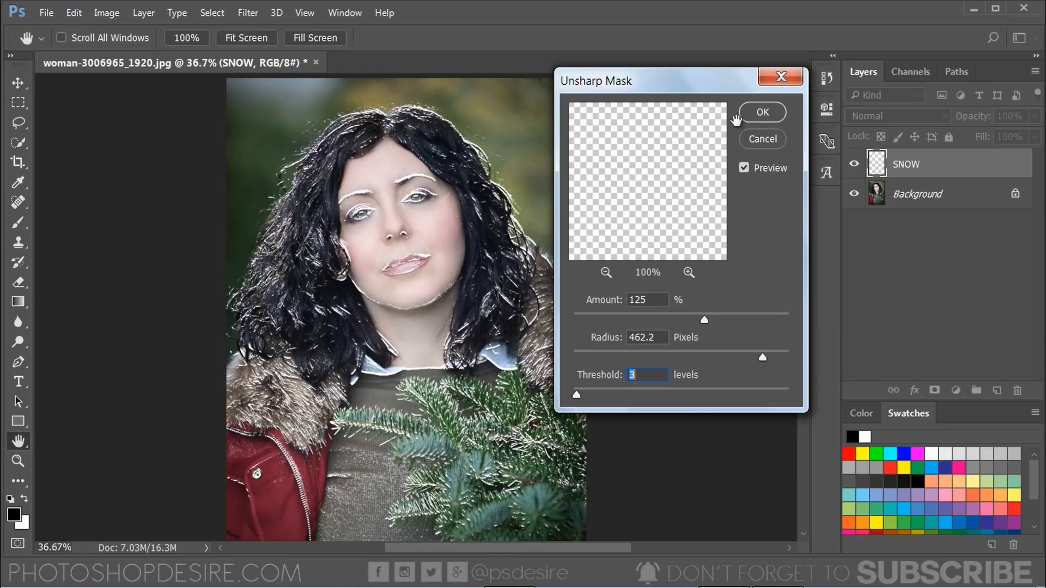
{"action": "left_click", "coordinate": [753, 116]}
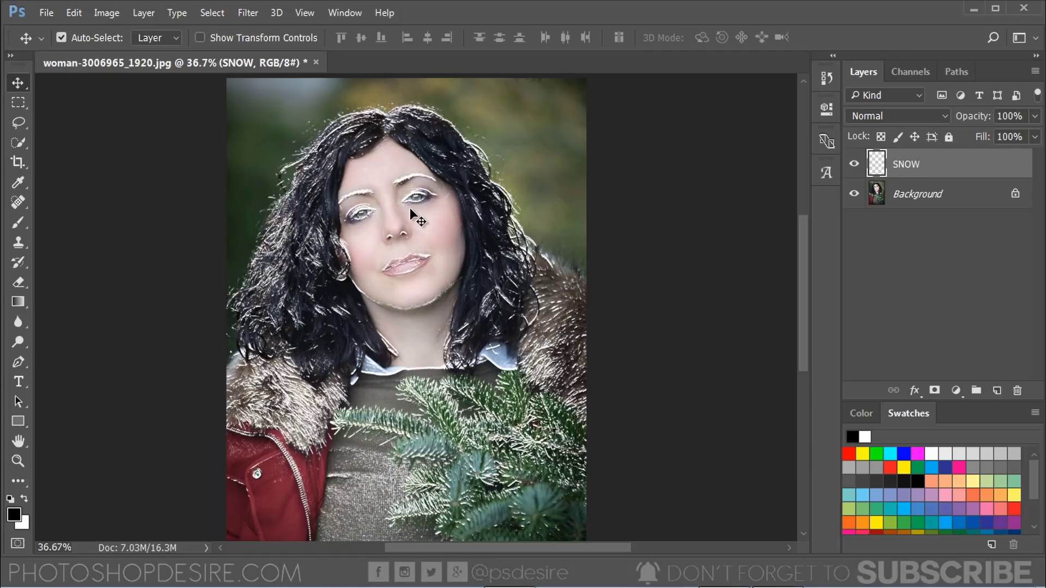
Add an Outer Glow to SNOW with 50% opacity and 50% noise.
{"action": "right_click", "coordinate": [920, 165]}
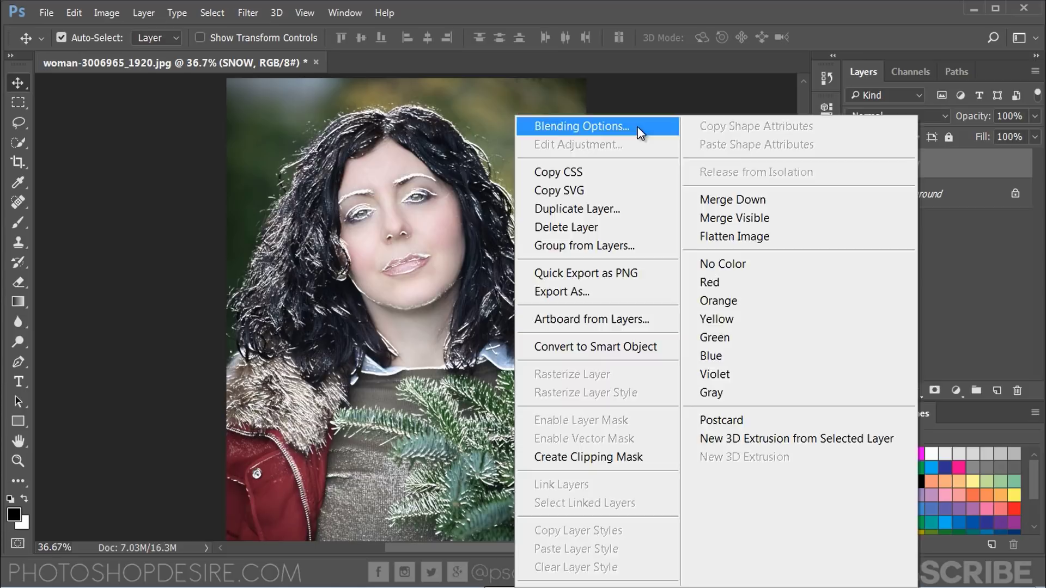
{"action": "left_click", "coordinate": [637, 126]}
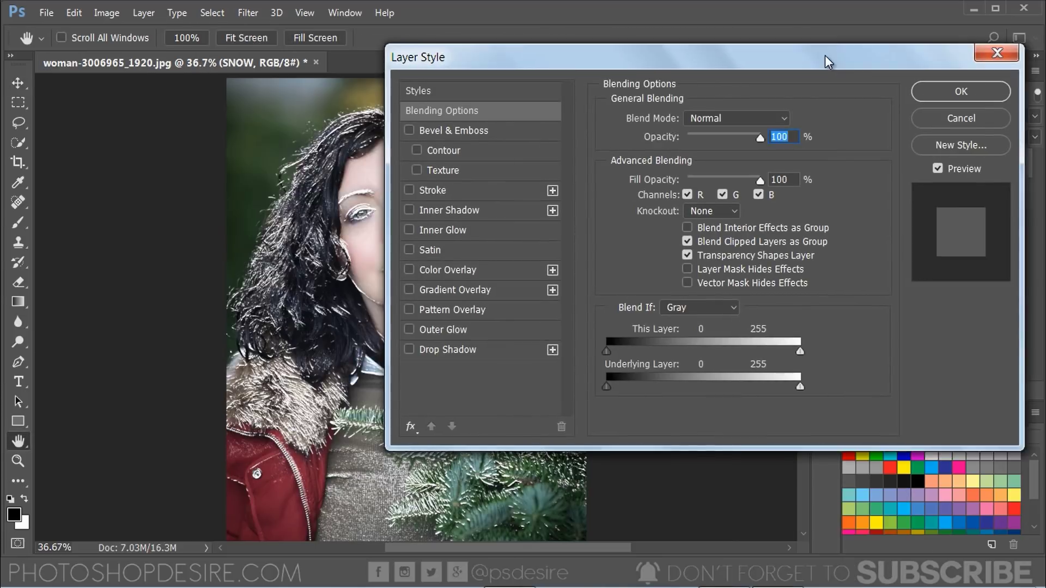
{"action": "left_click_drag", "start_coordinate": [825, 54], "coordinate": [914, 63]}
{"action": "left_click", "coordinate": [543, 338]}
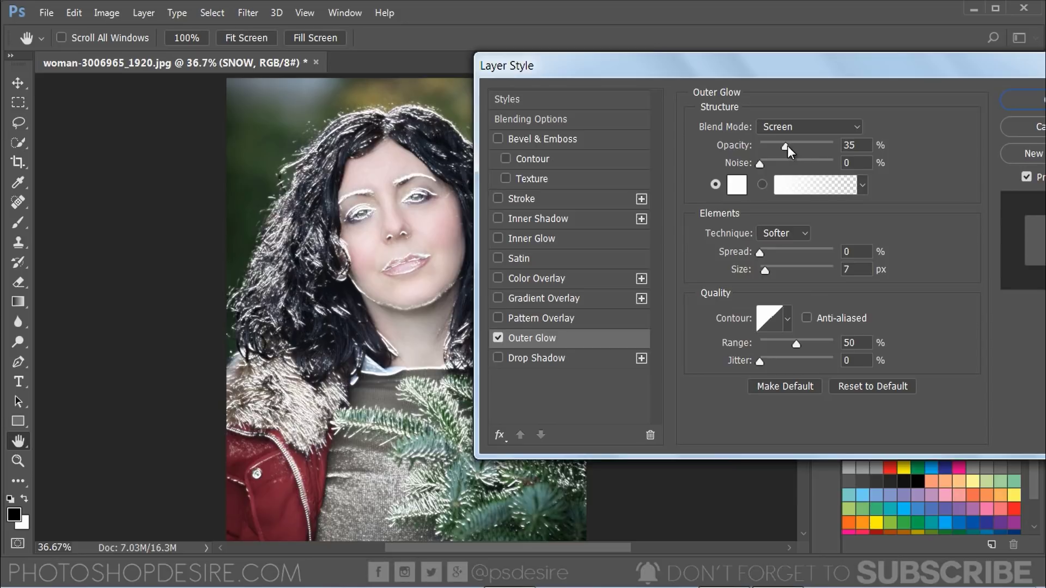
{"action": "left_click", "coordinate": [857, 146]}
{"action": "type", "text": "50"}
{"action": "key", "text": "Tab"}
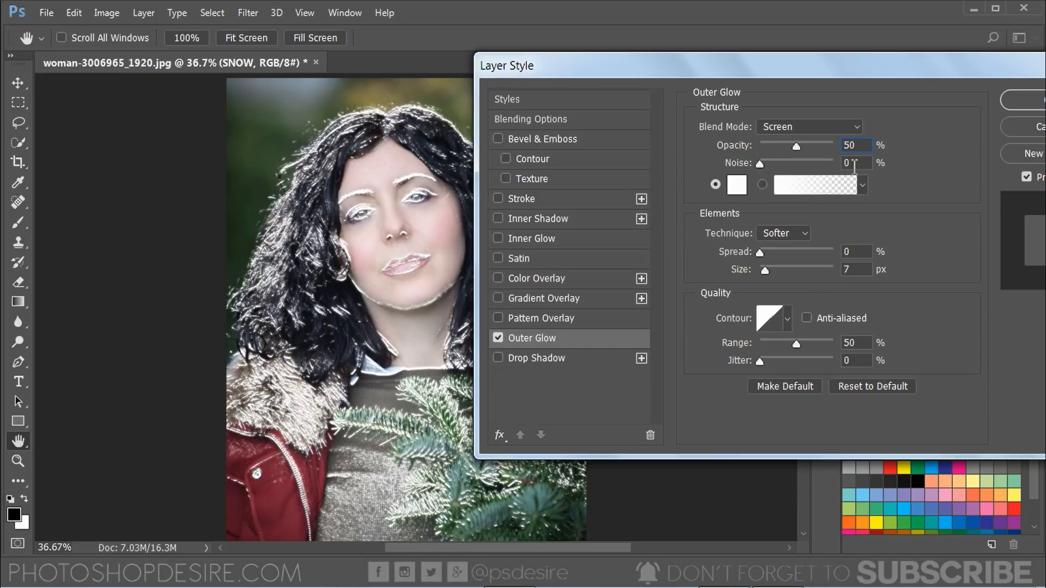
{"action": "type", "text": "50"}
Finish the glow with size 0, range 100% and Screen mode, then hide SNOW to compare.
{"action": "left_click", "coordinate": [760, 269]}
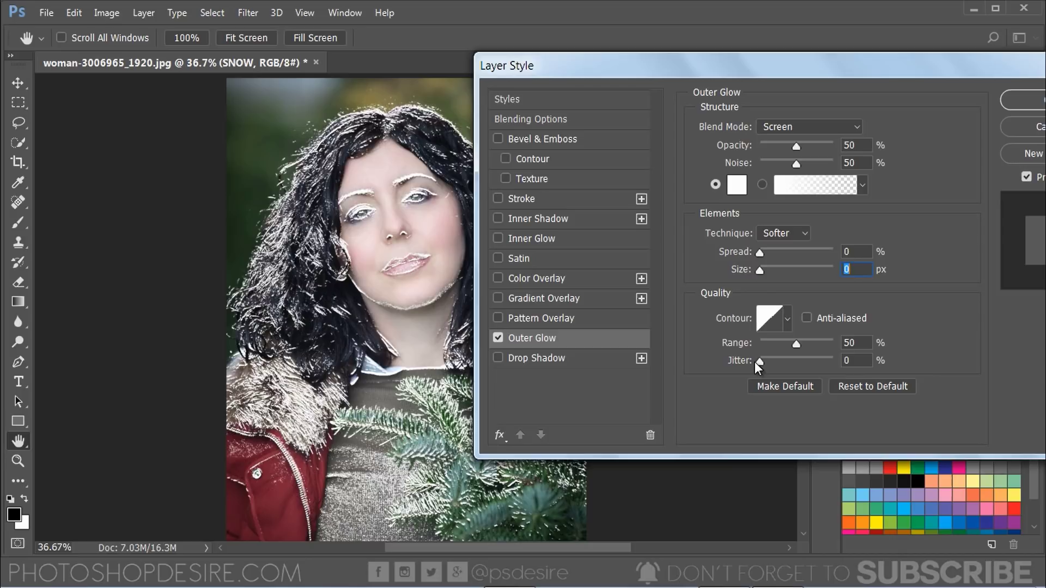
{"action": "left_click_drag", "start_coordinate": [796, 344], "coordinate": [859, 342]}
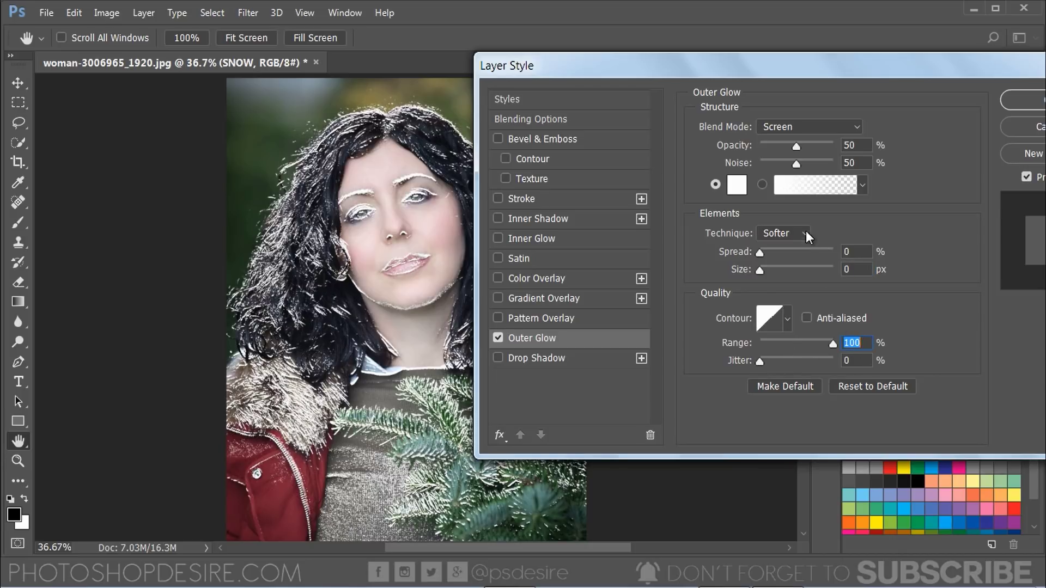
{"action": "left_click", "coordinate": [780, 127]}
{"action": "left_click", "coordinate": [778, 131]}
{"action": "left_click", "coordinate": [778, 129]}
{"action": "left_click", "coordinate": [785, 252]}
{"action": "left_click", "coordinate": [1018, 103]}
{"action": "key", "text": "v"}
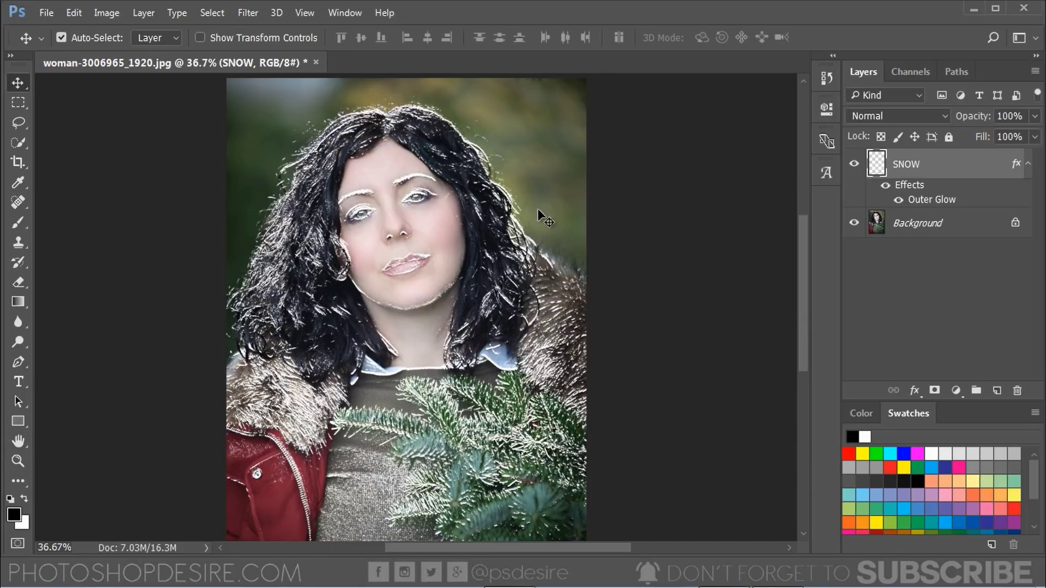
{"action": "left_click", "coordinate": [854, 163]}
Show SNOW again, add a white layer mask, and set up a black 70-pixel brush.
{"action": "left_click", "coordinate": [853, 163]}
{"action": "left_click", "coordinate": [934, 391]}
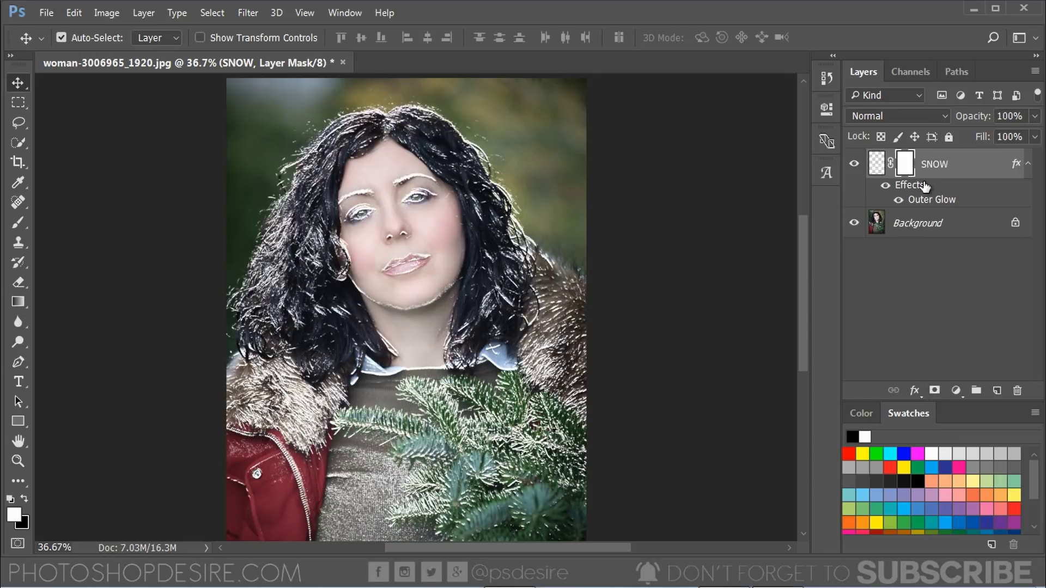
{"action": "left_click", "coordinate": [21, 221]}
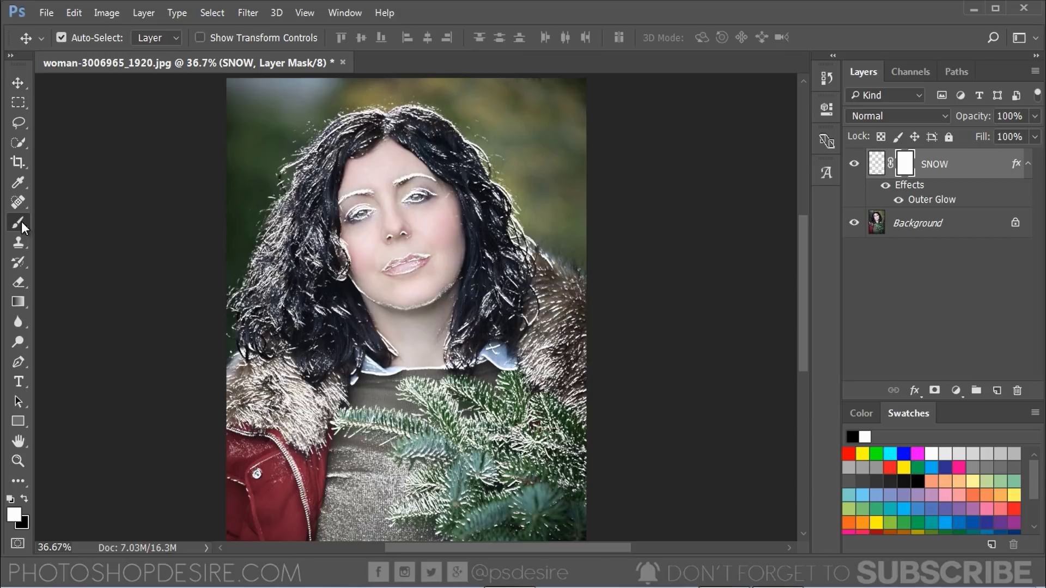
{"action": "left_click", "coordinate": [25, 498]}
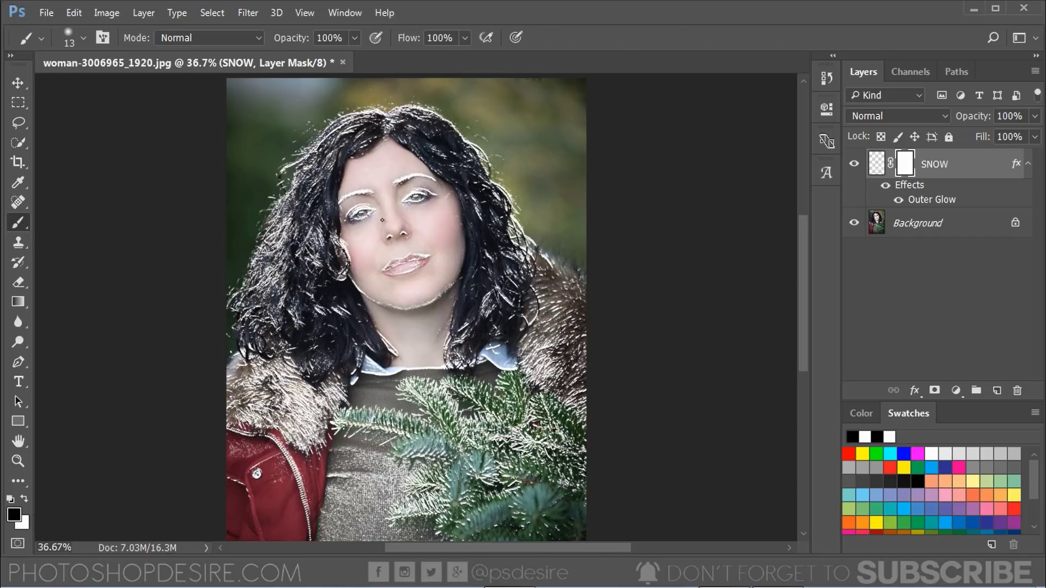
{"action": "scroll", "coordinate": [382, 220], "scroll_direction": "up", "scroll_amount": 5}
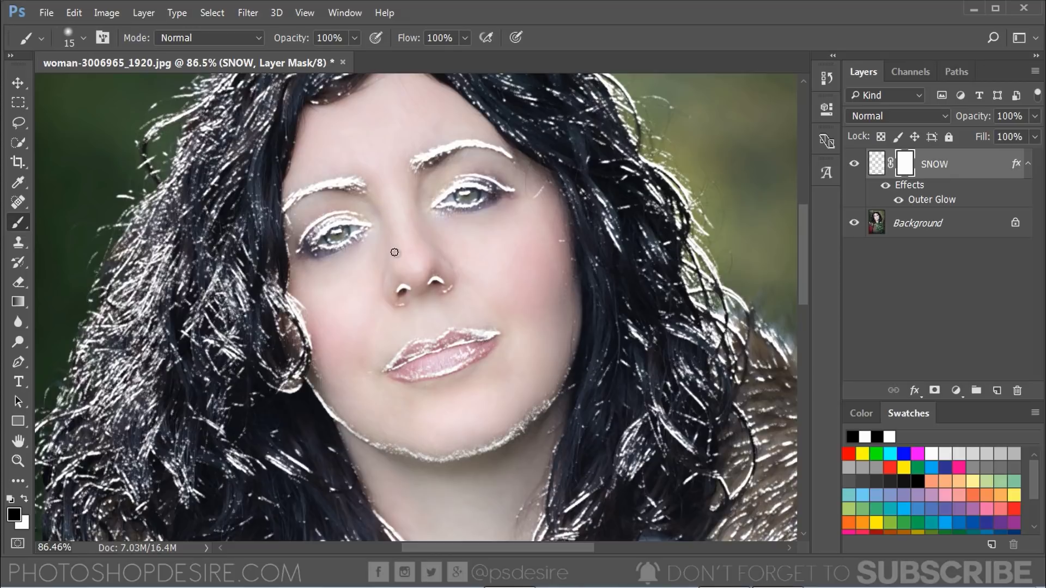
{"action": "key", "text": "bracketright"}
{"action": "key", "text": "bracketright"}
{"action": "key", "text": "bracketright"}
{"action": "key", "text": "bracketright"}
{"action": "key", "text": "bracketright"}
{"action": "key", "text": "bracketright"}
{"action": "key", "text": "bracketright"}
{"action": "key", "text": "bracketright"}
{"action": "key", "text": "bracketright"}
{"action": "key", "text": "bracketright"}
Paint black on the mask over the nose, lips, eyes, eyebrows and chin.
{"action": "mouse_move", "coordinate": [409, 250]}
{"action": "left_mouse_down"}
{"action": "mouse_move", "coordinate": [415, 275]}
{"action": "mouse_move", "coordinate": [380, 371]}
{"action": "mouse_move", "coordinate": [491, 329]}
{"action": "left_mouse_up"}
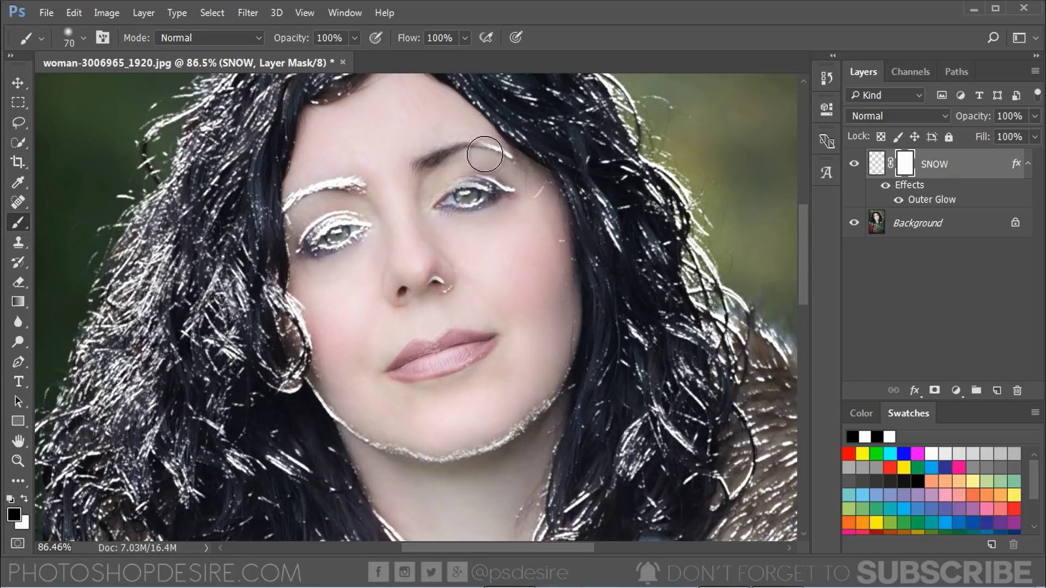
{"action": "mouse_move", "coordinate": [485, 154]}
{"action": "left_mouse_down"}
{"action": "mouse_move", "coordinate": [448, 212]}
{"action": "mouse_move", "coordinate": [514, 196]}
{"action": "mouse_move", "coordinate": [318, 197]}
{"action": "mouse_move", "coordinate": [313, 242]}
{"action": "left_mouse_up"}
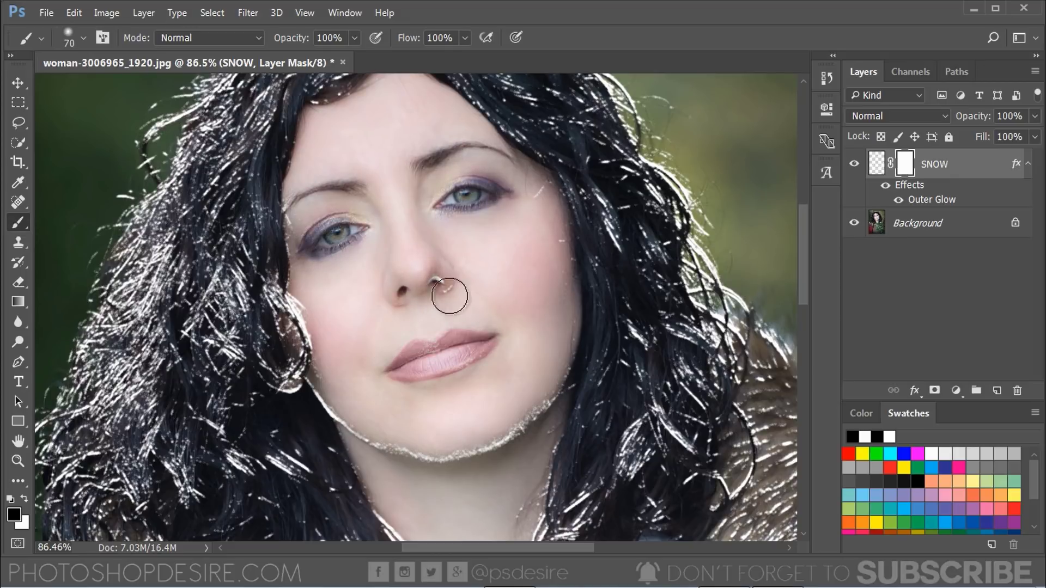
{"action": "mouse_move", "coordinate": [395, 454]}
{"action": "left_mouse_down"}
{"action": "mouse_move", "coordinate": [432, 465]}
{"action": "mouse_move", "coordinate": [499, 437]}
{"action": "left_mouse_up"}
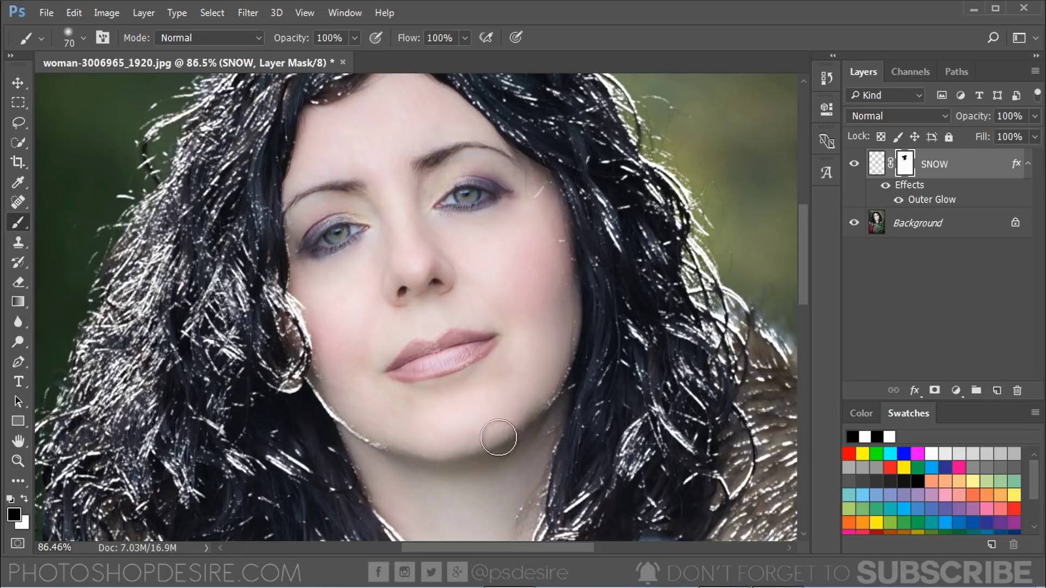
Mask stray snow glints along the top and top-left of the hair with 40-80 pixel brushes.
{"action": "key", "text": "bracketleft"}
{"action": "key", "text": "bracketleft"}
{"action": "key", "text": "bracketleft"}
{"action": "key", "text": "bracketleft"}
{"action": "key", "text": "bracketleft"}
{"action": "key", "text": "bracketleft"}
{"action": "key", "text": "bracketleft"}
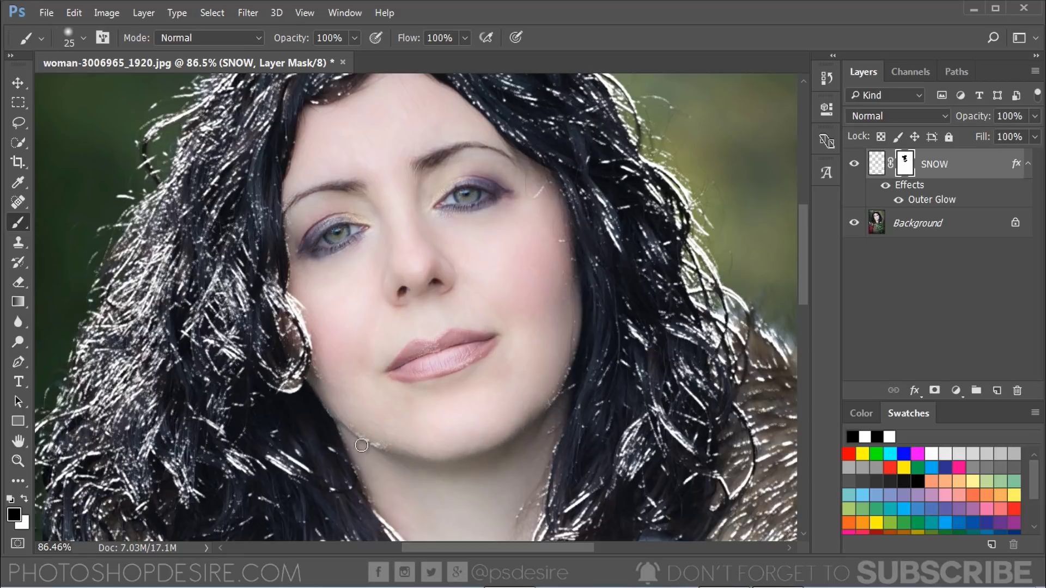
{"action": "scroll", "coordinate": [471, 371], "scroll_direction": "down", "scroll_amount": 5}
{"action": "key", "text": "ctrl+0"}
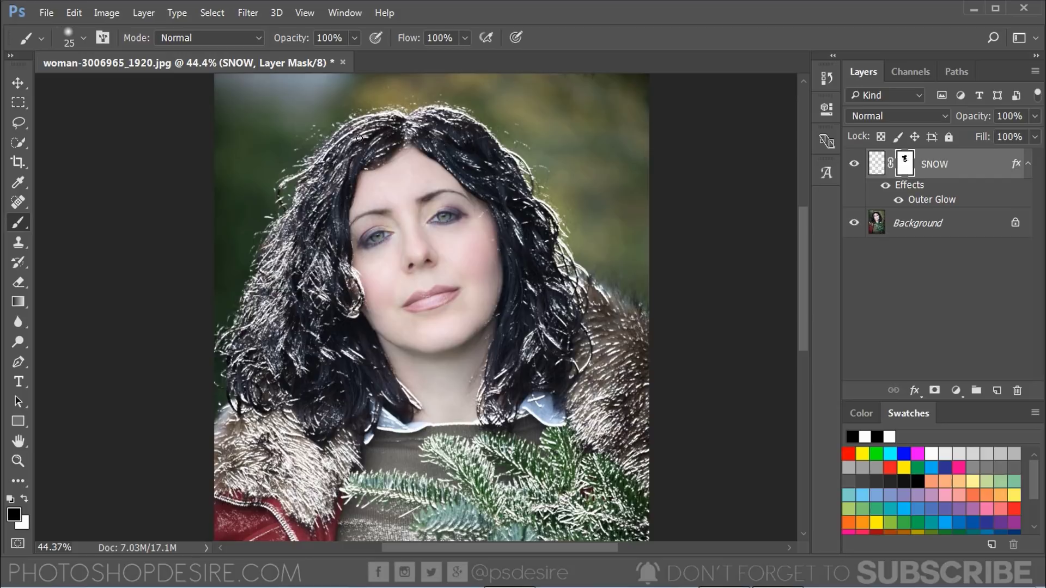
{"action": "key", "text": "bracketright"}
{"action": "key", "text": "bracketright"}
{"action": "key", "text": "bracketright"}
{"action": "mouse_move", "coordinate": [402, 98]}
{"action": "left_mouse_down"}
{"action": "mouse_move", "coordinate": [304, 157]}
{"action": "mouse_move", "coordinate": [250, 262]}
{"action": "left_mouse_up"}
{"action": "key", "text": "bracketright"}
{"action": "key", "text": "bracketright"}
{"action": "key", "text": "bracketright"}
{"action": "key", "text": "bracketright"}
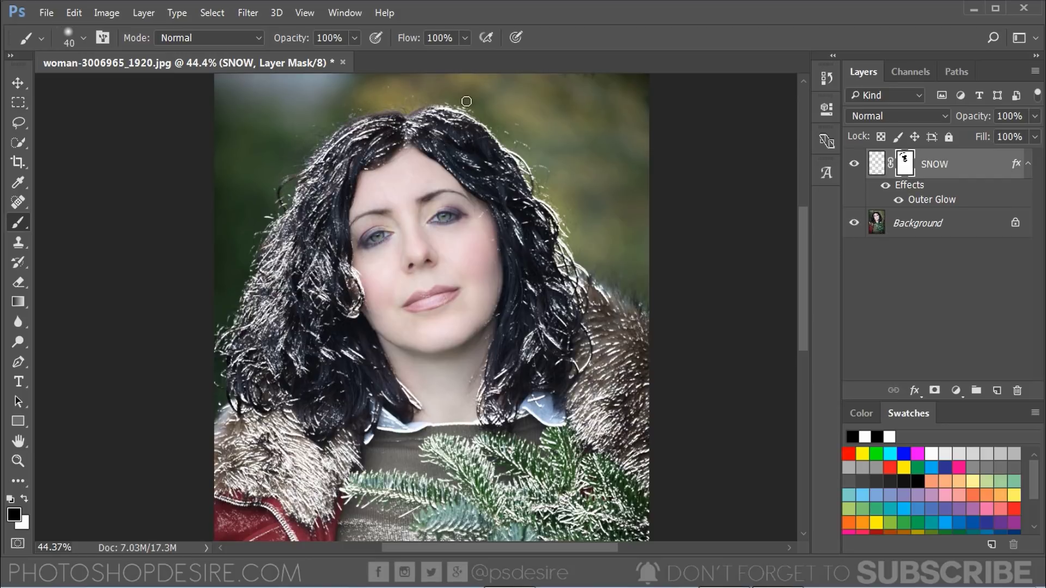
{"action": "mouse_move", "coordinate": [460, 101]}
{"action": "left_mouse_down"}
{"action": "mouse_move", "coordinate": [487, 105]}
{"action": "mouse_move", "coordinate": [547, 178]}
{"action": "mouse_move", "coordinate": [610, 297]}
{"action": "left_mouse_up"}
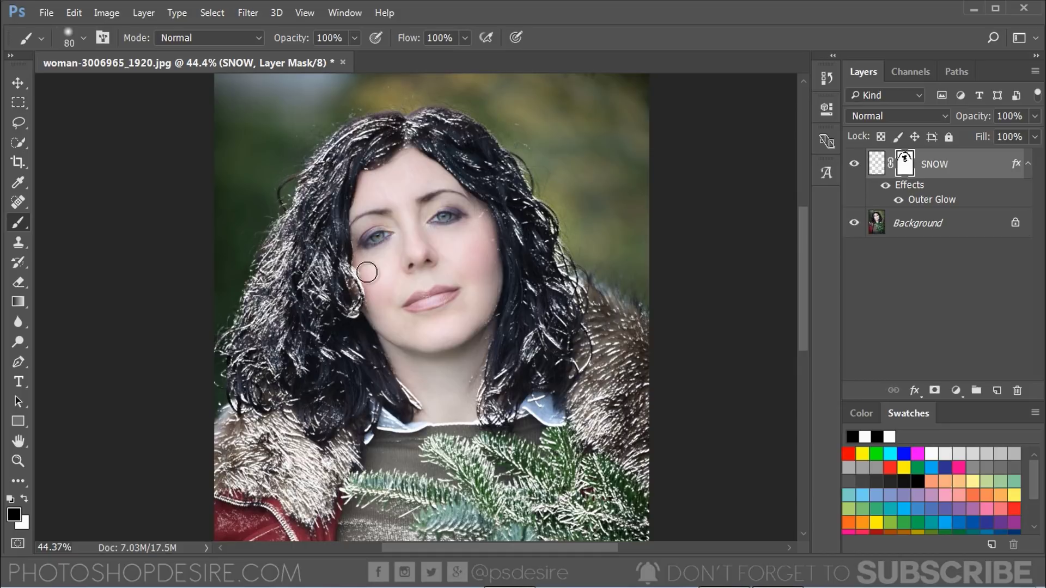
{"action": "key", "text": "bracketleft"}
{"action": "key", "text": "bracketleft"}
{"action": "key", "text": "bracketleft"}
{"action": "key", "text": "bracketleft"}
Swap the painting colour back to white with X.
{"action": "scroll", "coordinate": [376, 261], "scroll_direction": "up", "scroll_amount": 5}
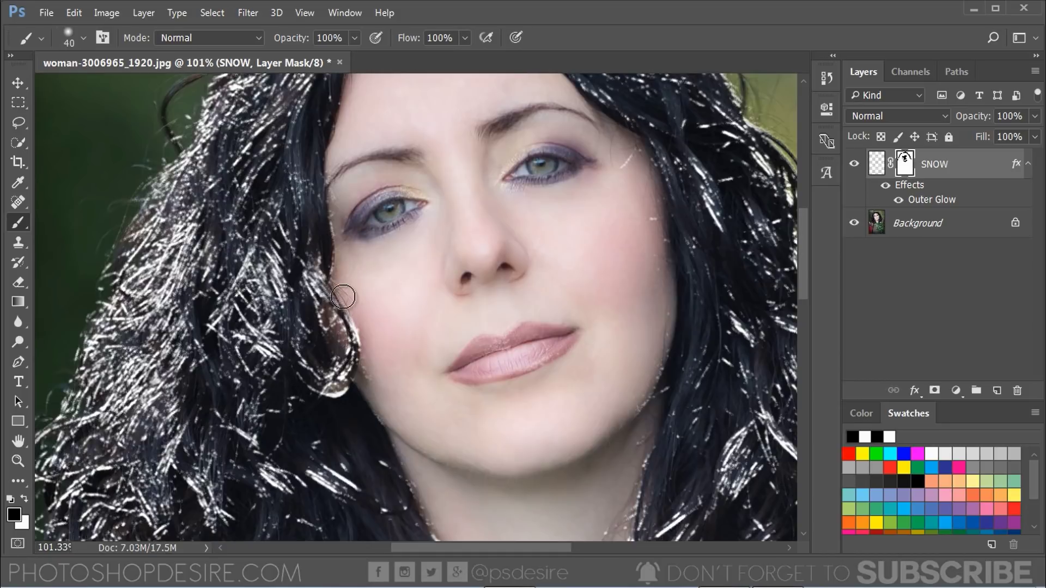
{"action": "scroll", "coordinate": [326, 308], "scroll_direction": "down", "scroll_amount": 5}
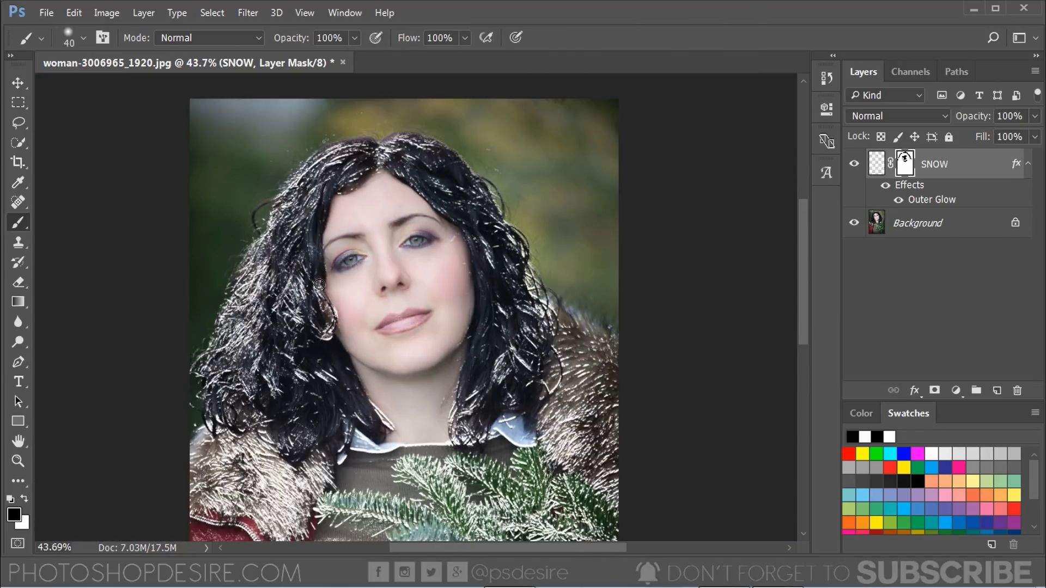
{"action": "scroll", "coordinate": [310, 208], "scroll_direction": "down", "scroll_amount": 1}
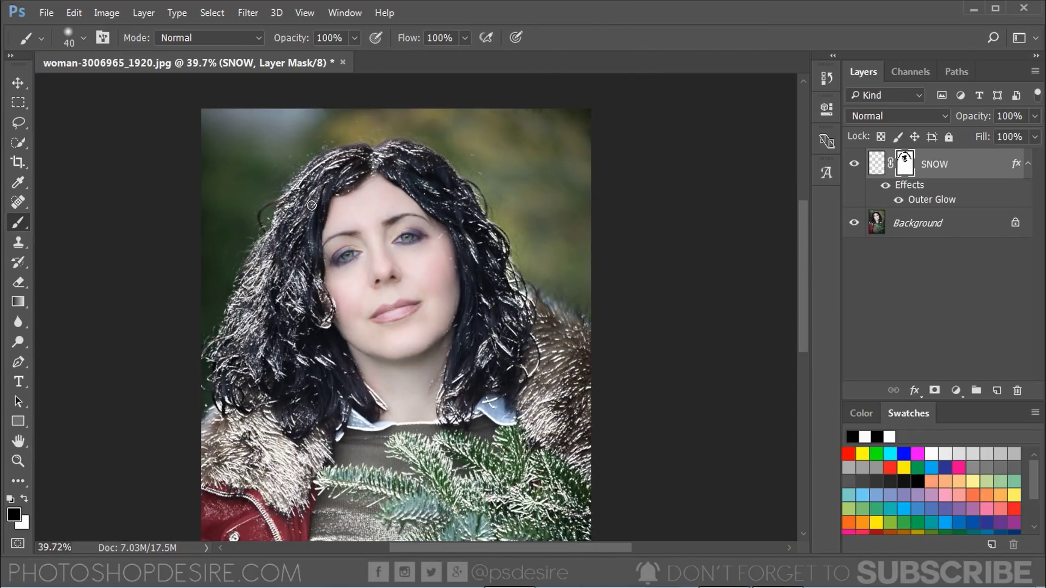
{"action": "scroll", "coordinate": [376, 190], "scroll_direction": "down", "scroll_amount": 3}
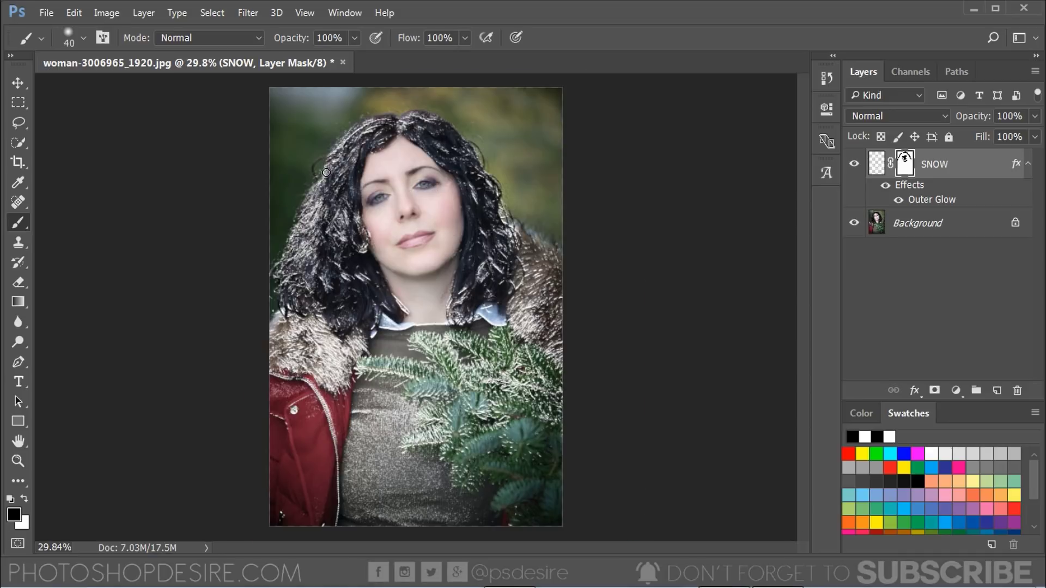
{"action": "scroll", "coordinate": [325, 172], "scroll_direction": "up", "scroll_amount": 6}
{"action": "key", "text": "x"}
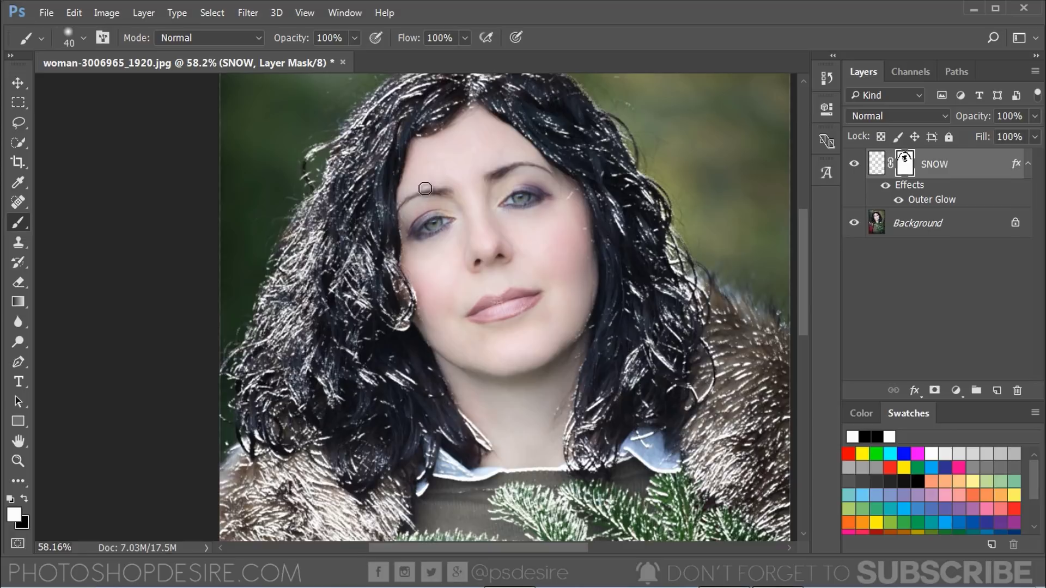
{"action": "scroll", "coordinate": [421, 194], "scroll_direction": "down", "scroll_amount": 2}
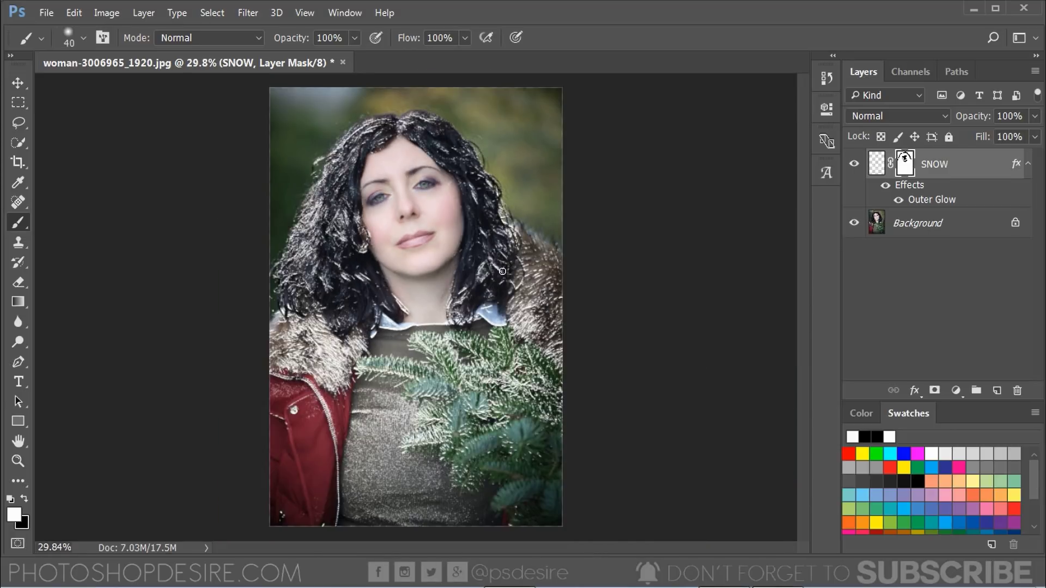
Embed the Snow-Overlay 5 image and scale it to cover the whole portrait.
{"action": "left_click", "coordinate": [17, 84]}
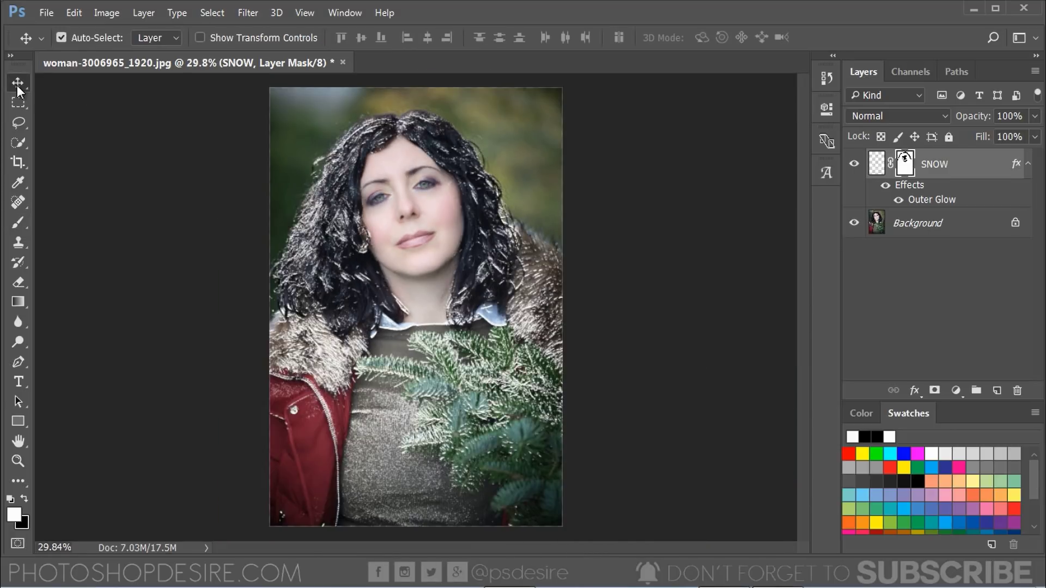
{"action": "left_click", "coordinate": [41, 16]}
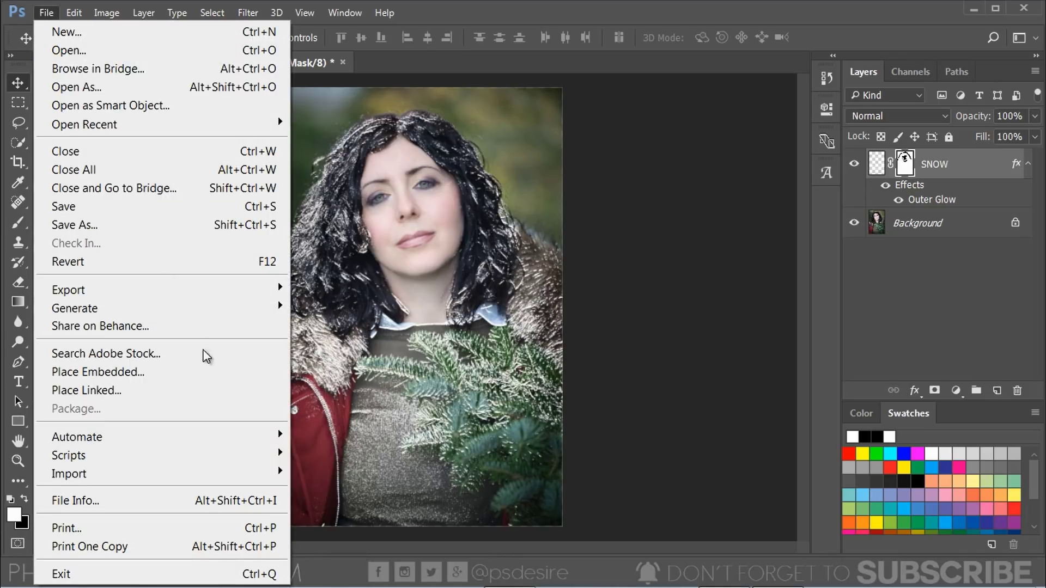
{"action": "left_click", "coordinate": [213, 372]}
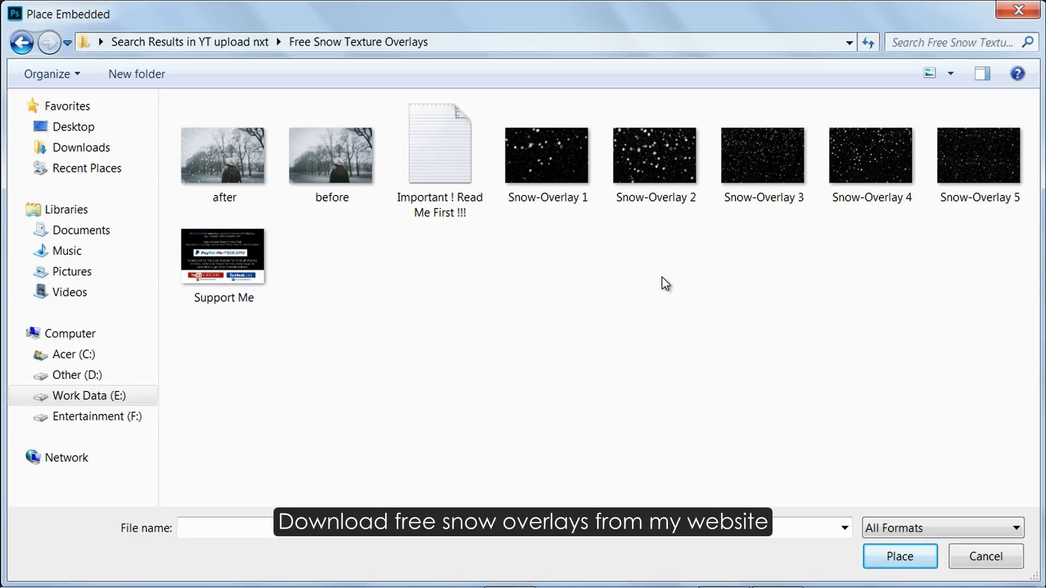
{"action": "left_click", "coordinate": [979, 180]}
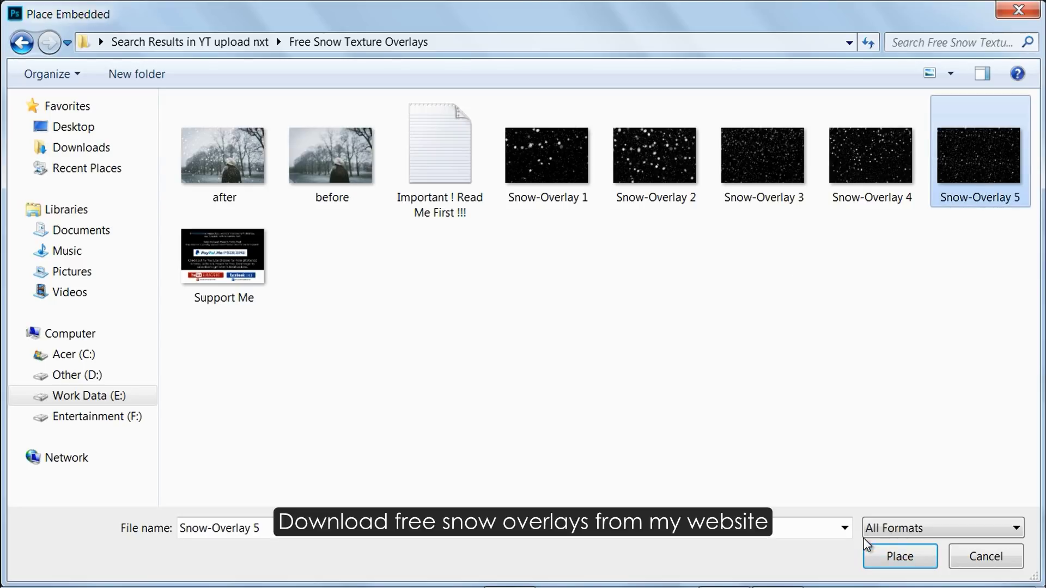
{"action": "left_click", "coordinate": [889, 557]}
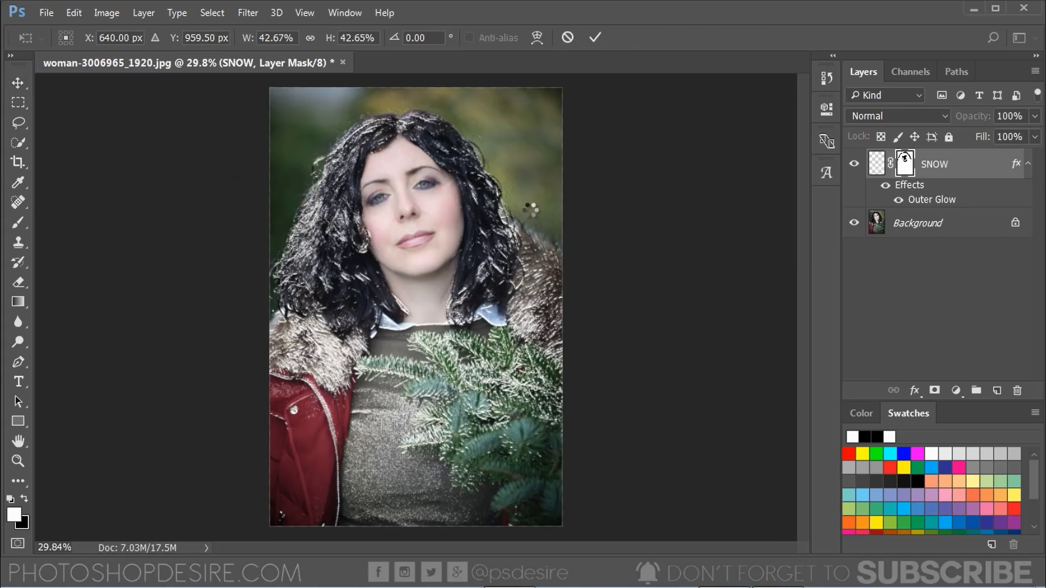
{"action": "left_click_drag", "start_coordinate": [552, 290], "coordinate": [543, 203]}
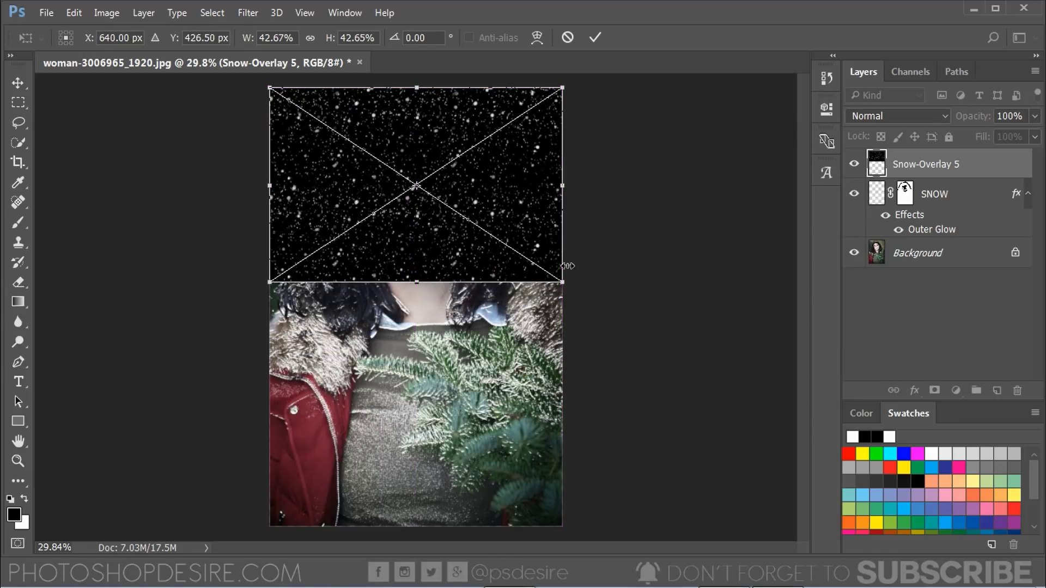
{"action": "left_click_drag", "start_coordinate": [563, 283], "coordinate": [957, 522]}
Commit the transform and set Snow-Overlay 5 to Lighten blend mode, nudging it into place.
{"action": "left_click", "coordinate": [596, 37]}
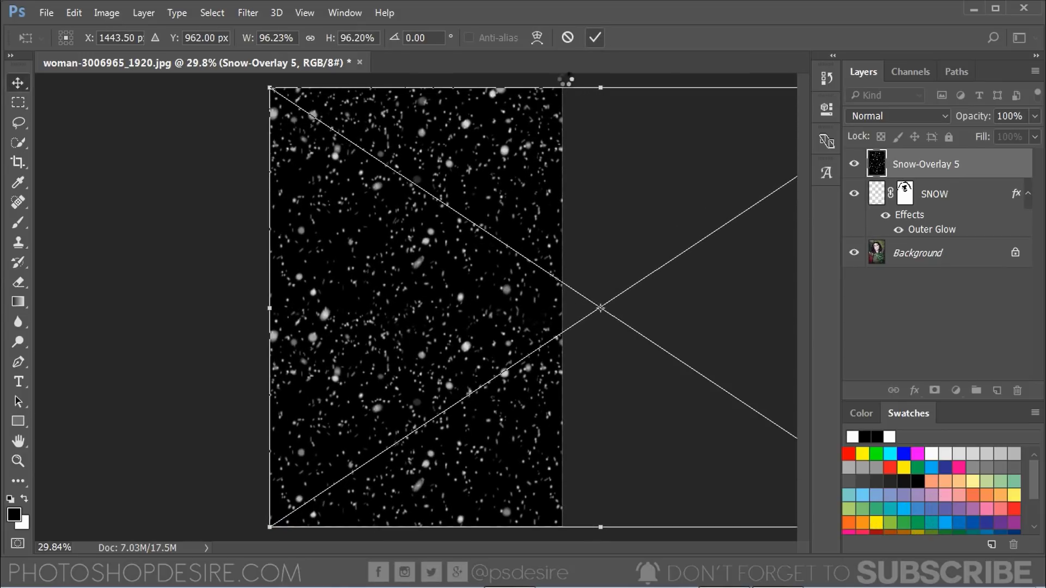
{"action": "left_click", "coordinate": [913, 117]}
{"action": "left_click", "coordinate": [905, 246]}
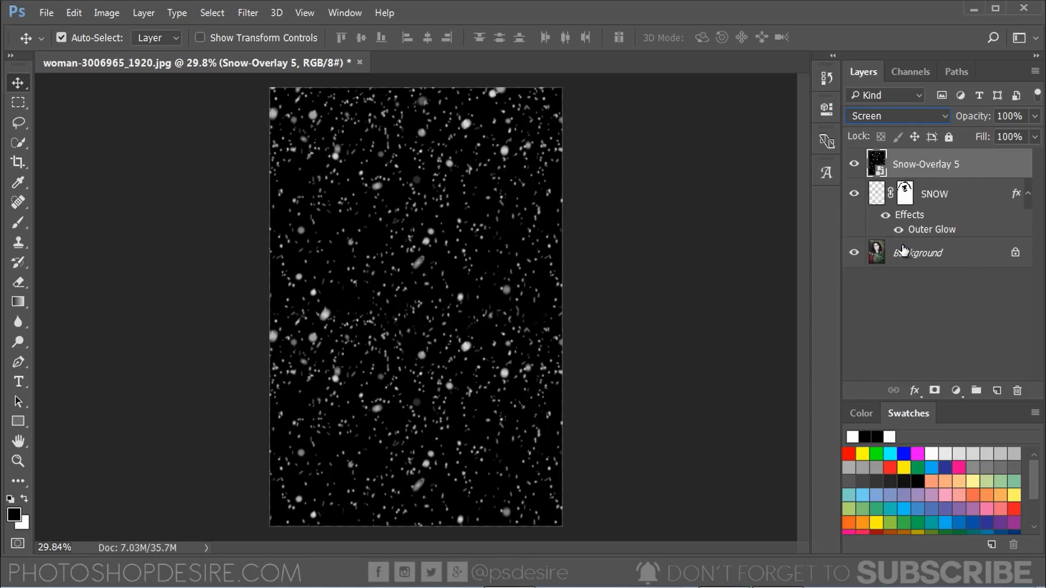
{"action": "left_click_drag", "start_coordinate": [551, 287], "coordinate": [428, 281]}
{"action": "left_click", "coordinate": [897, 116]}
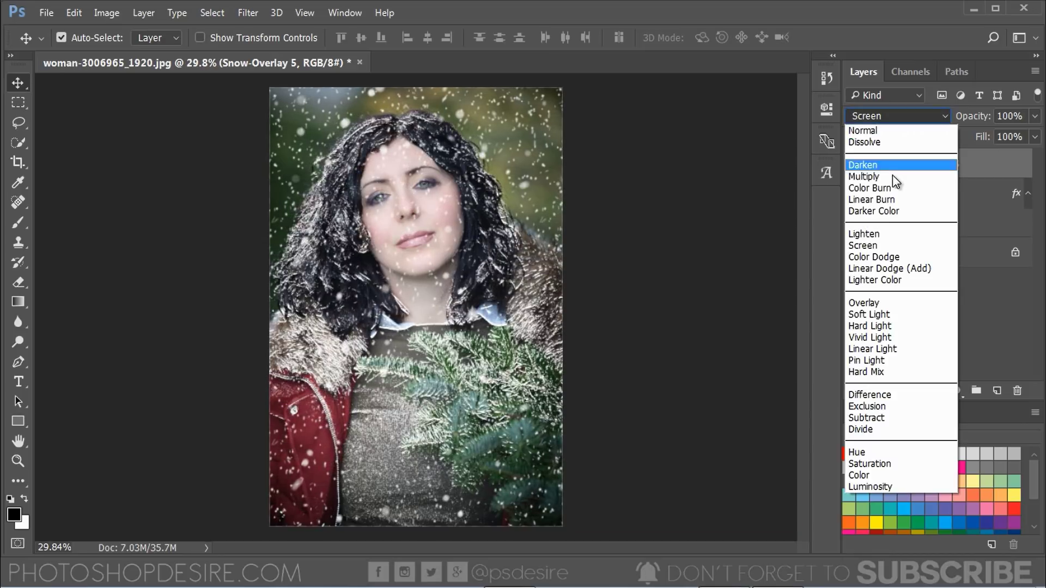
{"action": "left_click", "coordinate": [888, 236]}
{"action": "mouse_move", "coordinate": [501, 297]}
{"action": "left_mouse_down"}
{"action": "mouse_move", "coordinate": [484, 300]}
{"action": "mouse_move", "coordinate": [495, 300]}
{"action": "left_mouse_up"}
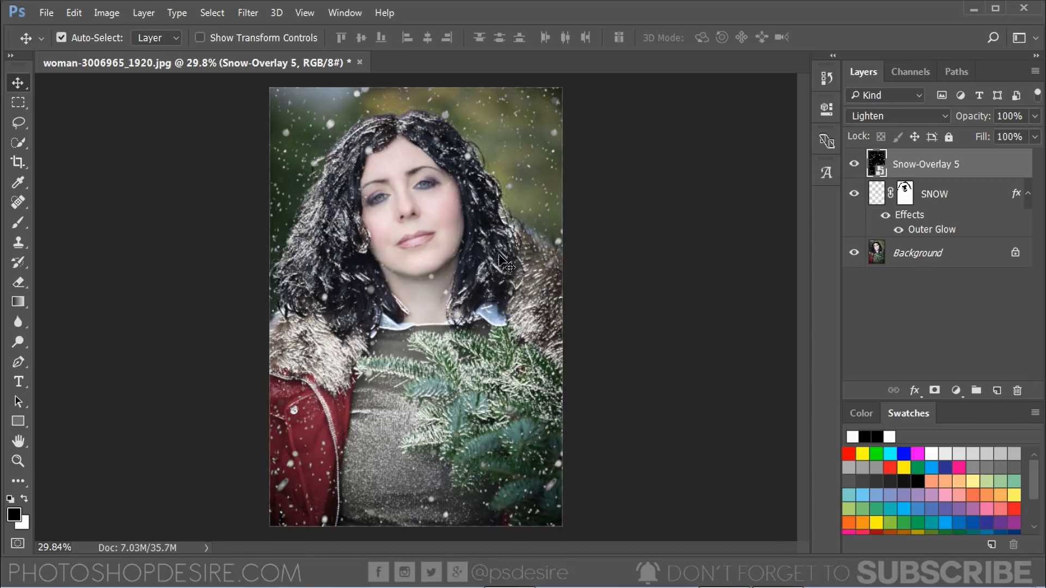
Toggle between the original photo alone and all layers to compare, then reselect Snow-Overlay 5.
{"action": "left_click", "coordinate": [898, 307]}
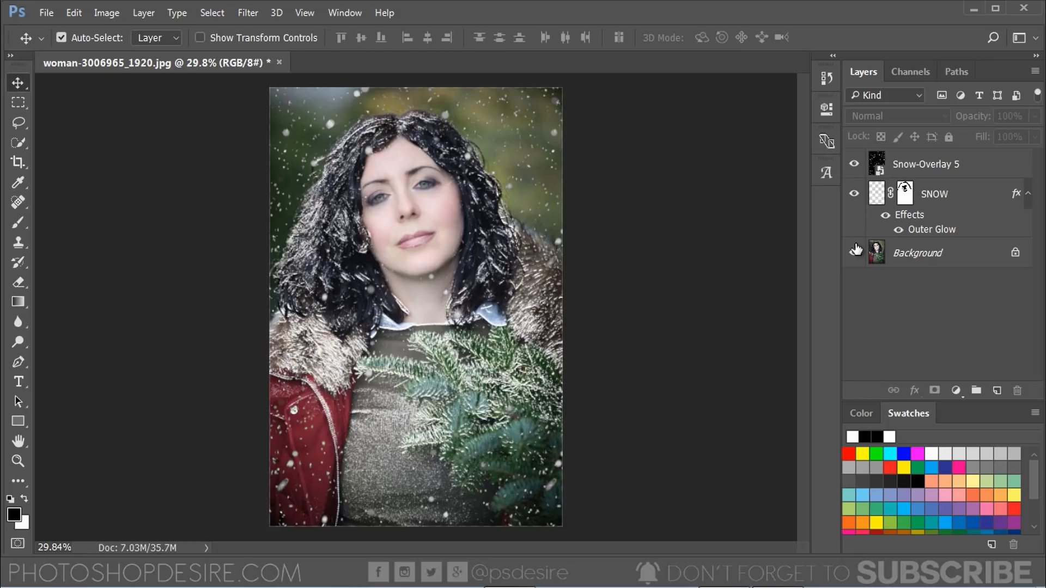
{"action": "left_click", "coordinate": [857, 253], "text": "alt"}
{"action": "left_click", "coordinate": [857, 254], "text": "alt"}
{"action": "left_click", "coordinate": [856, 254], "text": "alt"}
{"action": "left_click", "coordinate": [856, 254], "text": "alt"}
{"action": "left_click", "coordinate": [856, 254], "text": "alt"}
{"action": "left_click", "coordinate": [856, 254], "text": "alt"}
{"action": "left_click", "coordinate": [942, 162]}
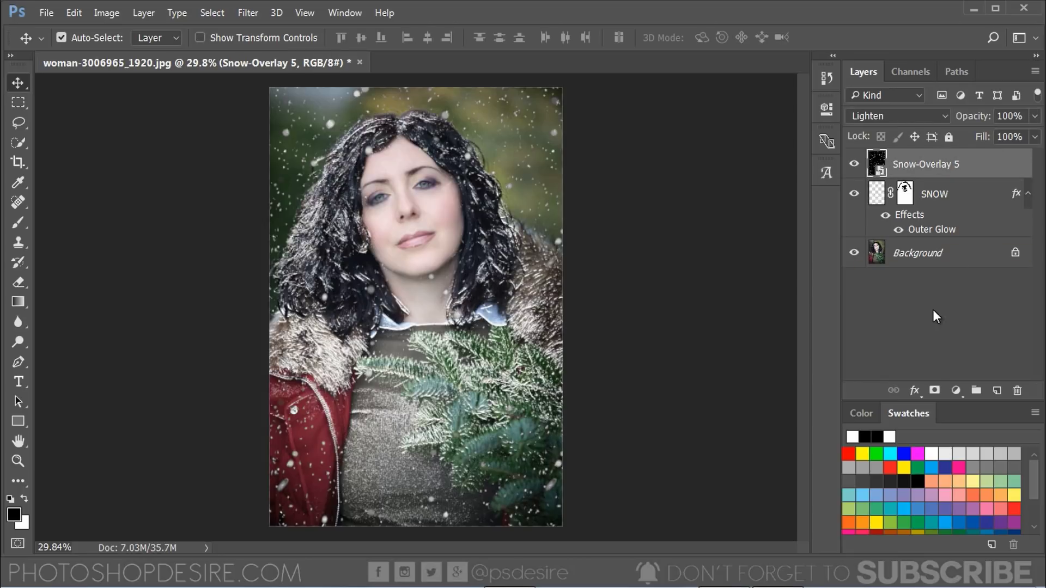
Add a Curves adjustment layer and pull the Red channel curve down slightly.
{"action": "left_click", "coordinate": [957, 391]}
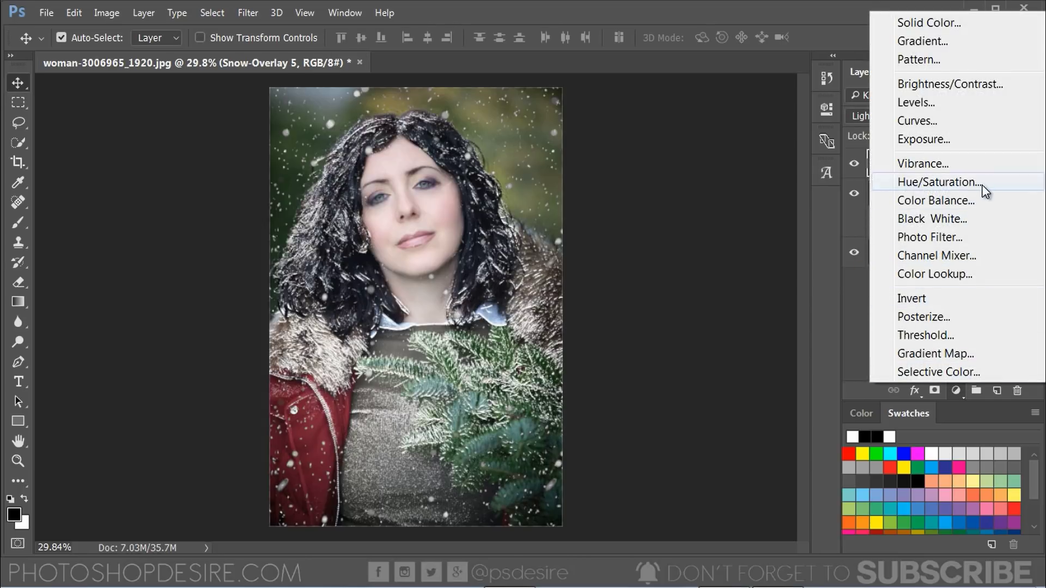
{"action": "left_click", "coordinate": [980, 129]}
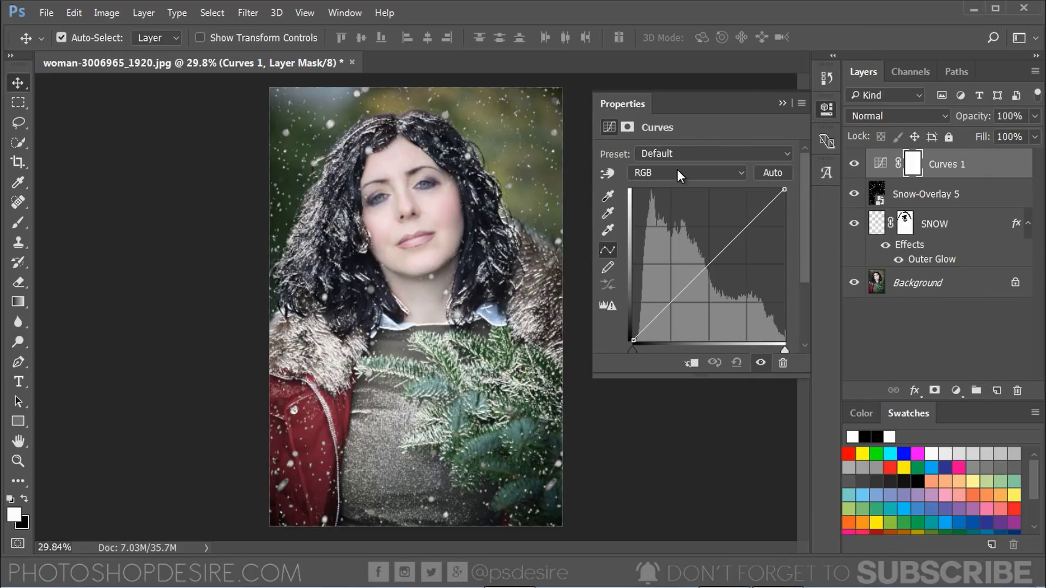
{"action": "left_click", "coordinate": [678, 168]}
{"action": "left_click", "coordinate": [674, 196]}
{"action": "left_click_drag", "start_coordinate": [667, 305], "coordinate": [674, 307]}
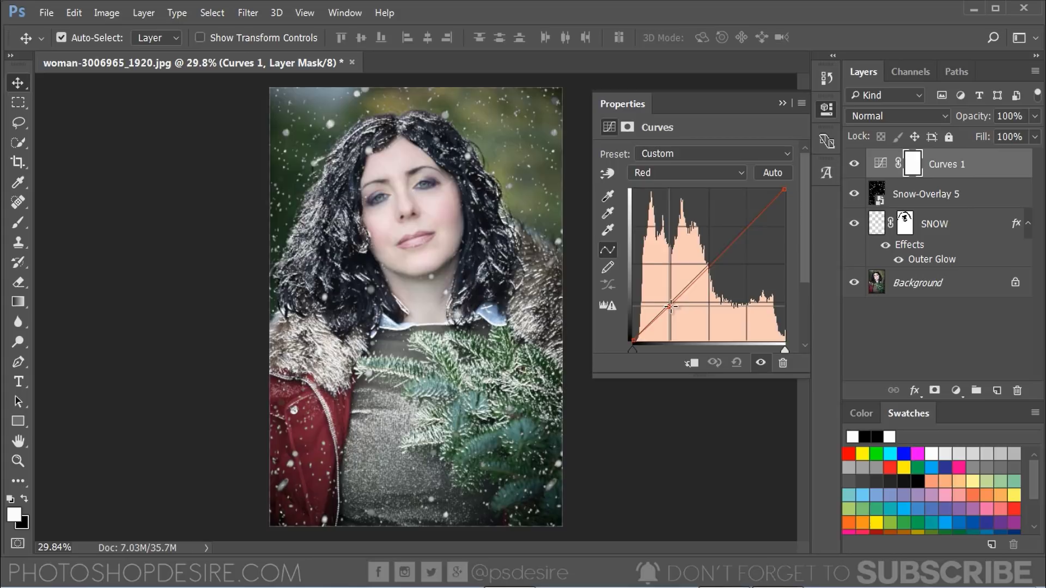
Deepen the Green channel shadows and lower its white point.
{"action": "left_click", "coordinate": [681, 173]}
{"action": "left_click", "coordinate": [661, 207]}
{"action": "left_click_drag", "start_coordinate": [641, 348], "coordinate": [643, 348]}
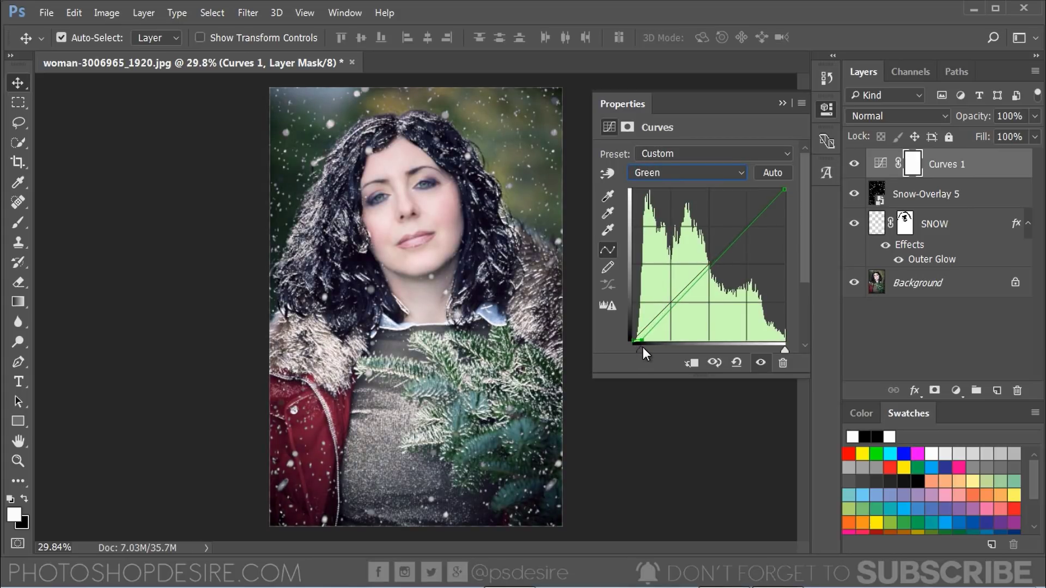
{"action": "mouse_move", "coordinate": [784, 190]}
{"action": "left_mouse_down"}
{"action": "mouse_move", "coordinate": [792, 200]}
{"action": "mouse_move", "coordinate": [787, 192]}
{"action": "left_mouse_up"}
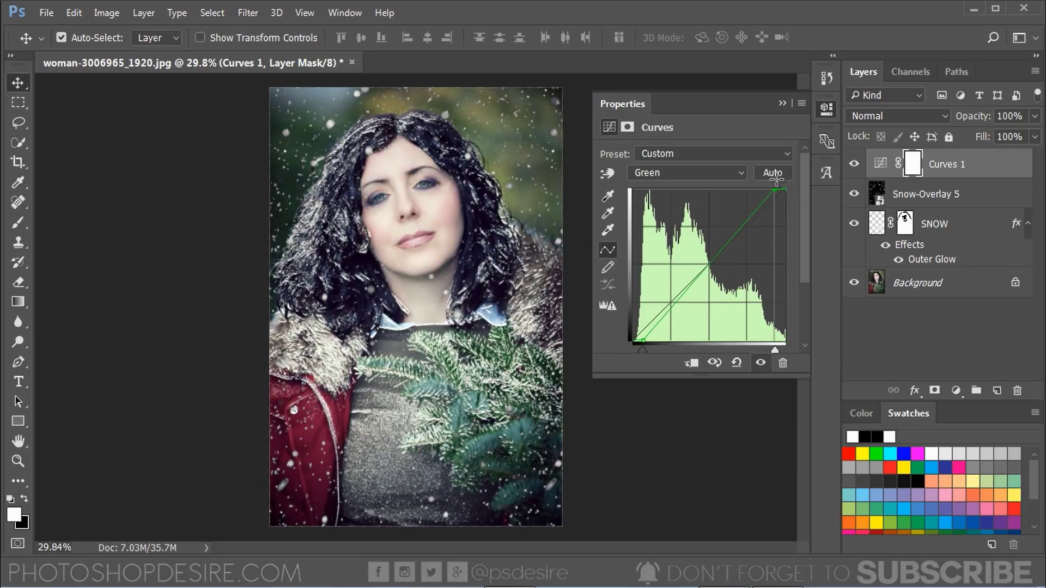
Lift the Blue channel shadows for bluer darks and lower its highlights.
{"action": "left_click", "coordinate": [738, 173]}
{"action": "left_click", "coordinate": [648, 222]}
{"action": "left_click_drag", "start_coordinate": [635, 341], "coordinate": [634, 332]}
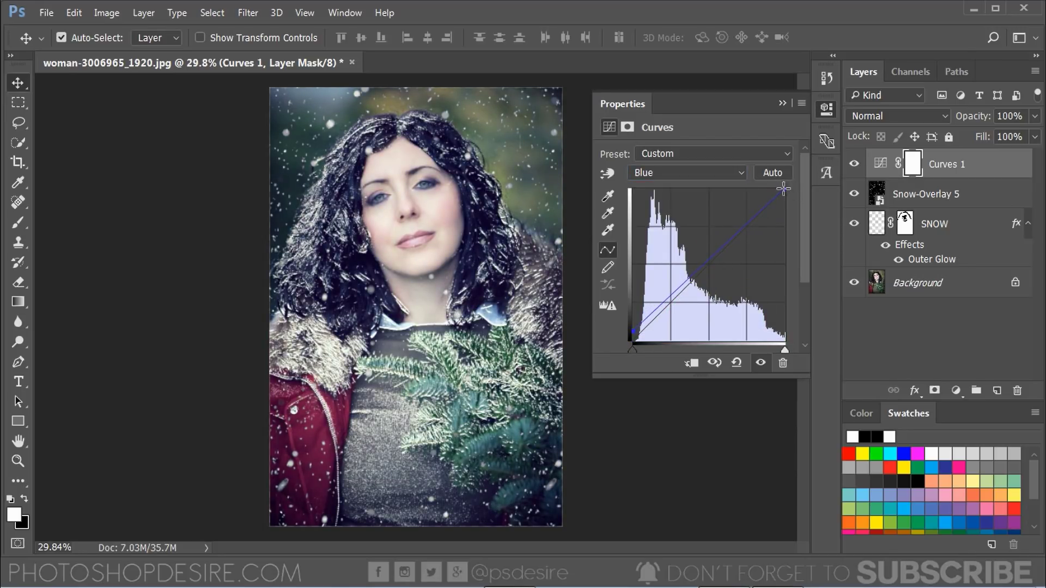
{"action": "left_click_drag", "start_coordinate": [783, 189], "coordinate": [788, 197]}
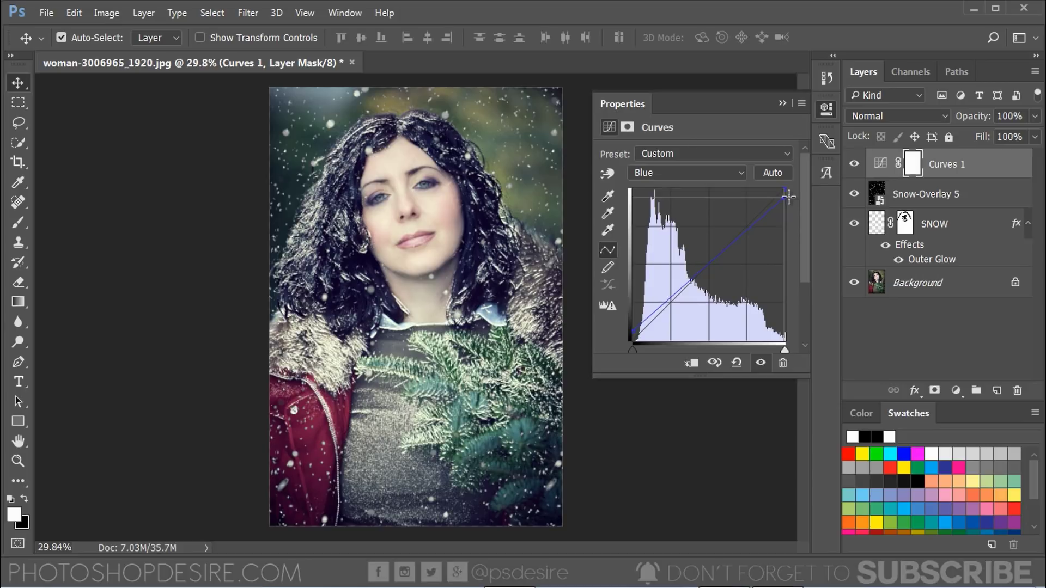
Close the Curves settings, deselect Curves 1, and twice compare the original photo against all layers.
{"action": "left_click", "coordinate": [783, 103]}
{"action": "left_click", "coordinate": [887, 332]}
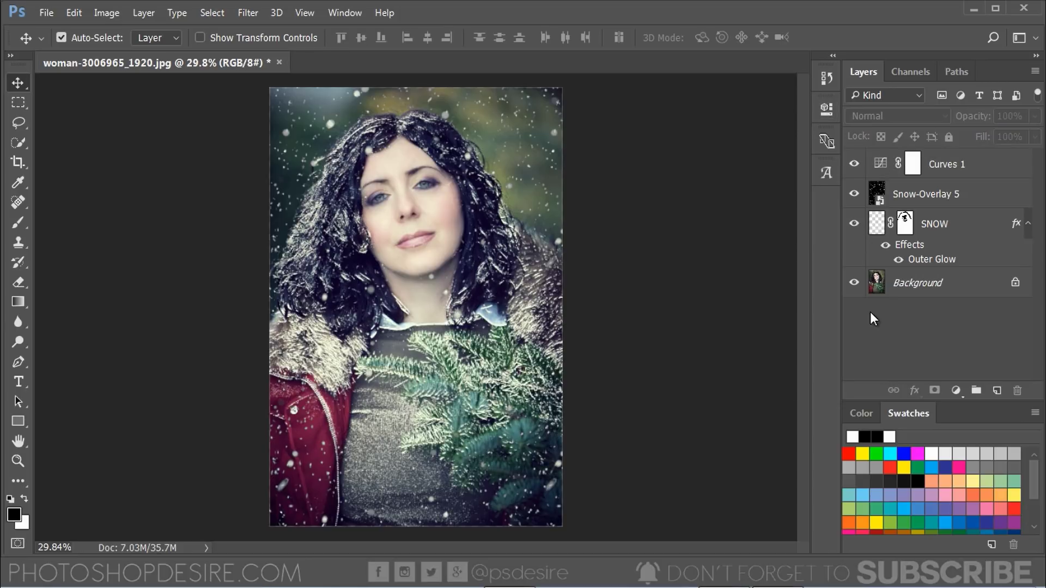
{"action": "left_click", "coordinate": [853, 283], "text": "alt"}
{"action": "left_click", "coordinate": [853, 283], "text": "alt"}
{"action": "left_click", "coordinate": [853, 283], "text": "alt"}
{"action": "left_click", "coordinate": [854, 284], "text": "alt"}
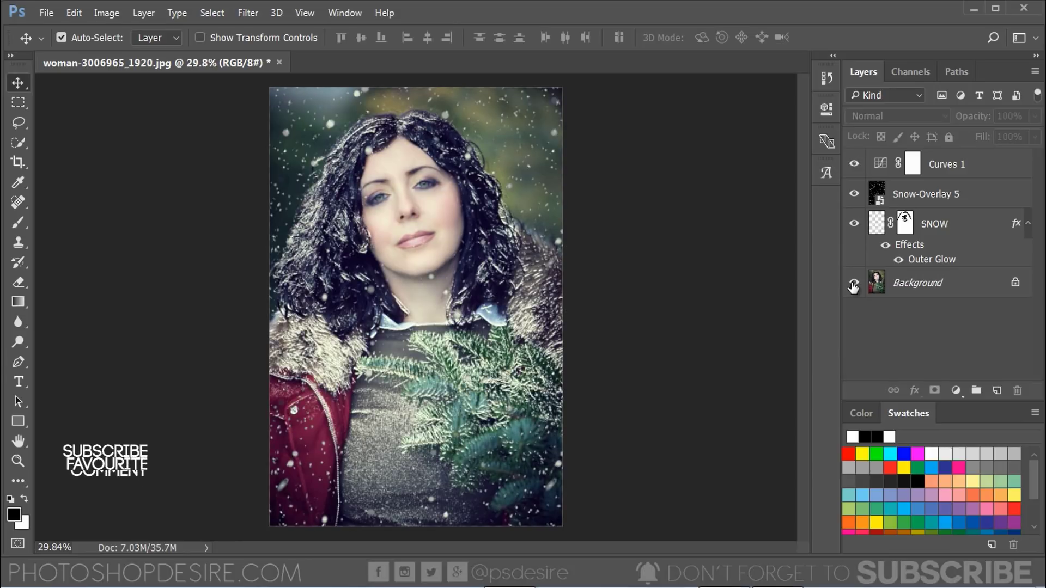